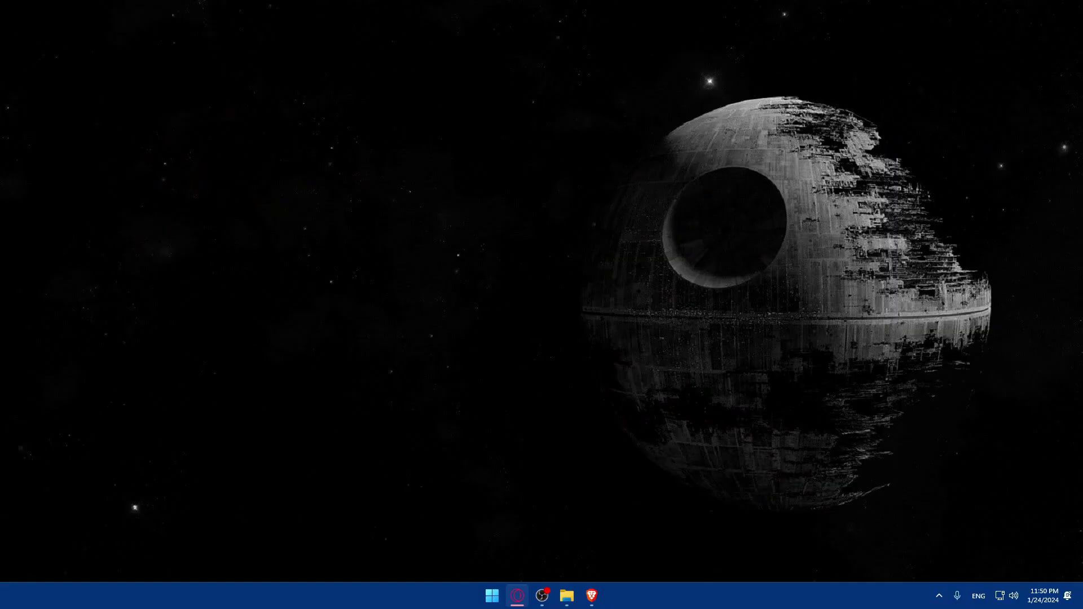
Step: Bring the Brave browser window to the front
left_click(591, 595)
left_click(591, 595)
left_click(591, 594)
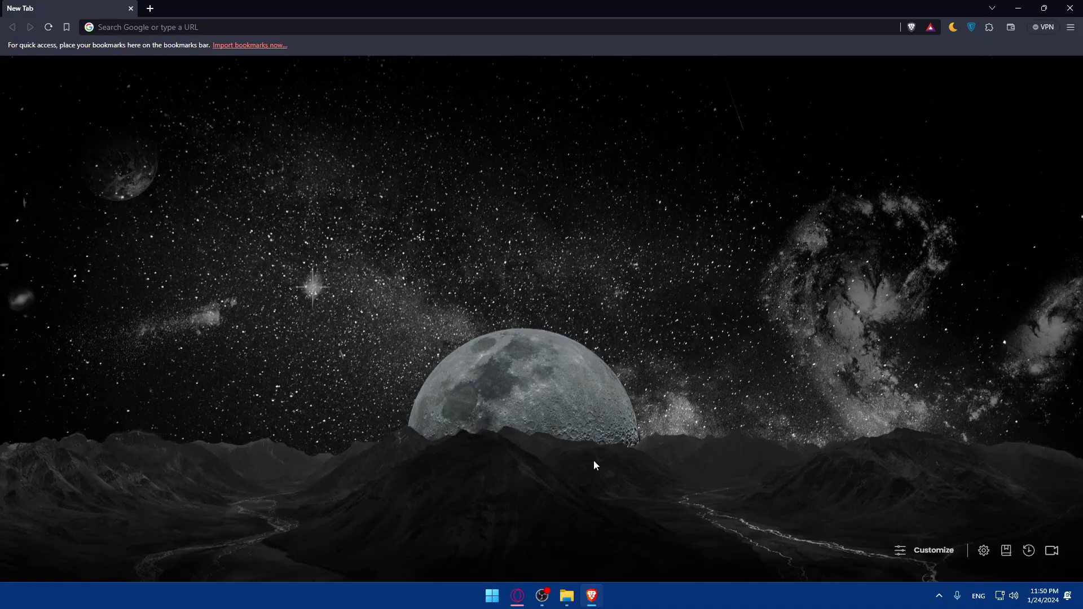
left_click(601, 599)
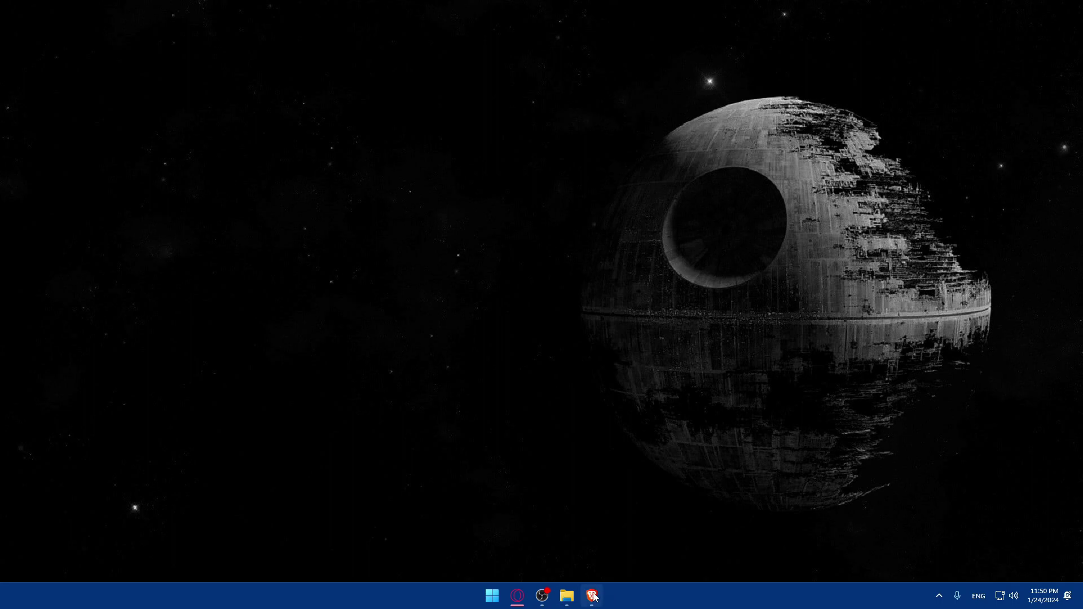
left_click(592, 596)
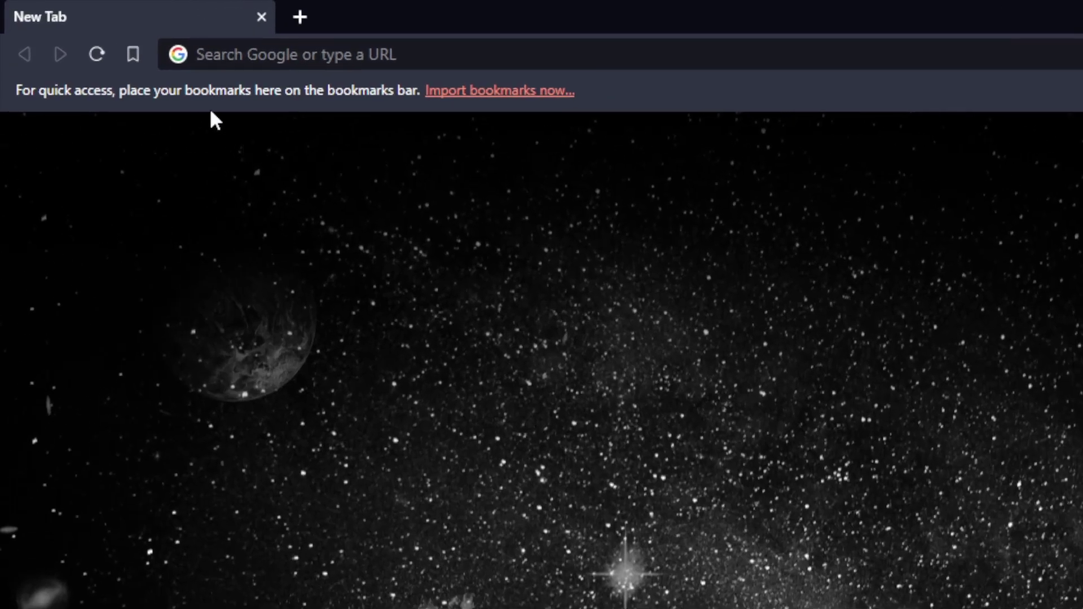
Step: Go to squarespace.com in the browser's address bar
left_click(116, 29)
type("sw")
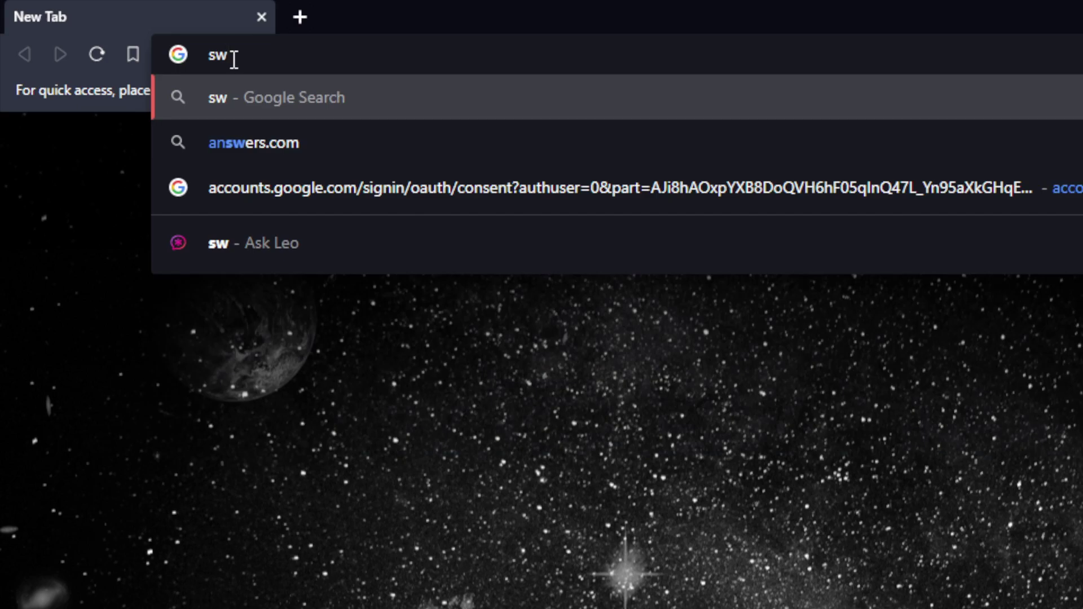
key("BackSpace")
type("quarespac")
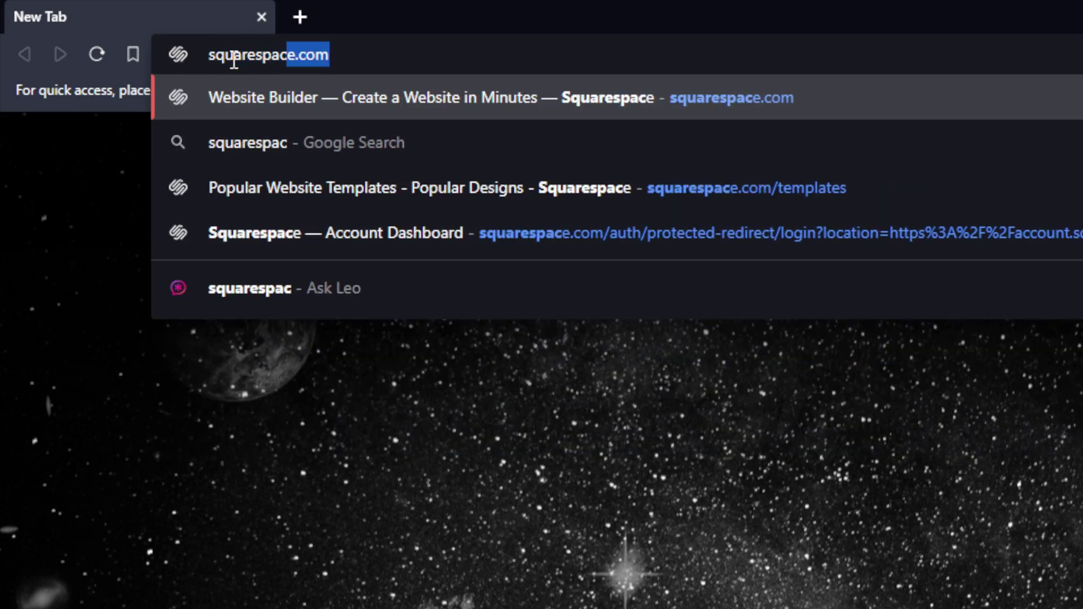
type("e.com")
key("Return")
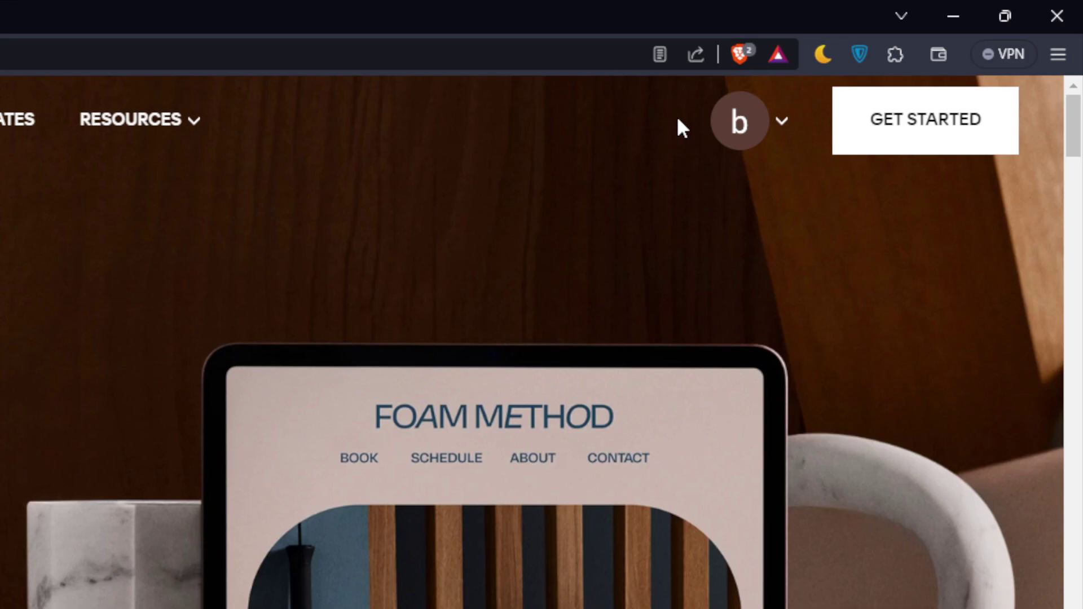
Step: Sign in, then expand the How to sell online and How to start a blog steps
left_click(713, 136)
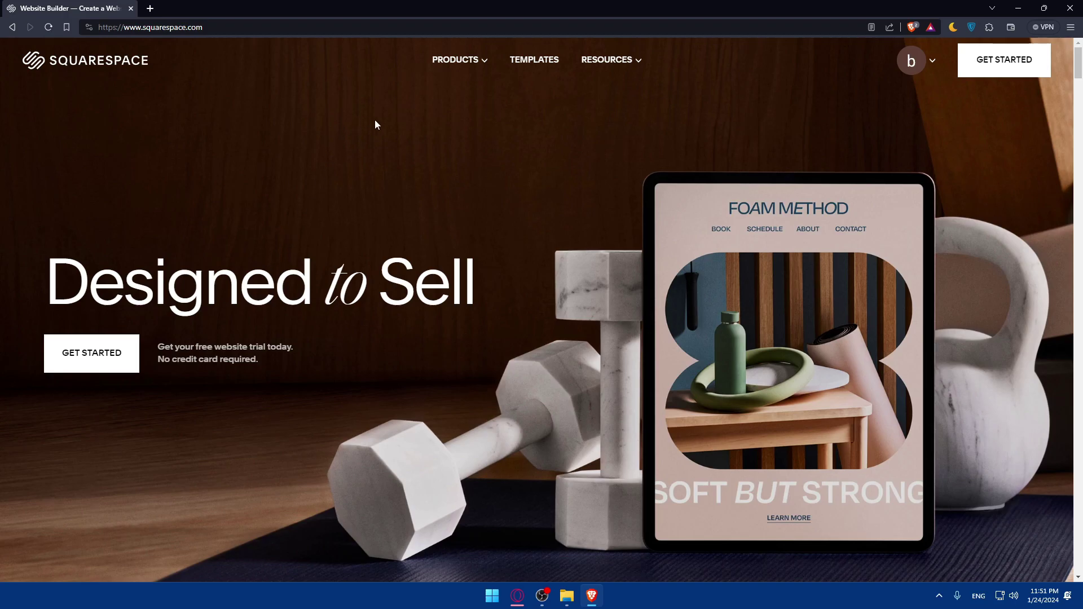
scroll(450, 171, "down", 15)
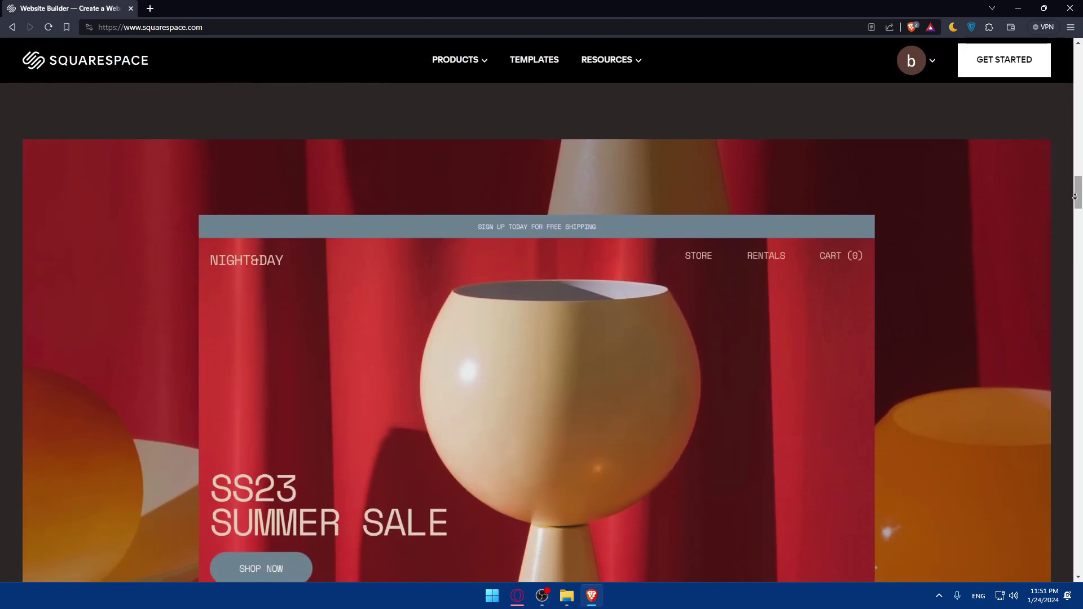
scroll(1059, 431, "down", 10)
scroll(1059, 431, "down", 5)
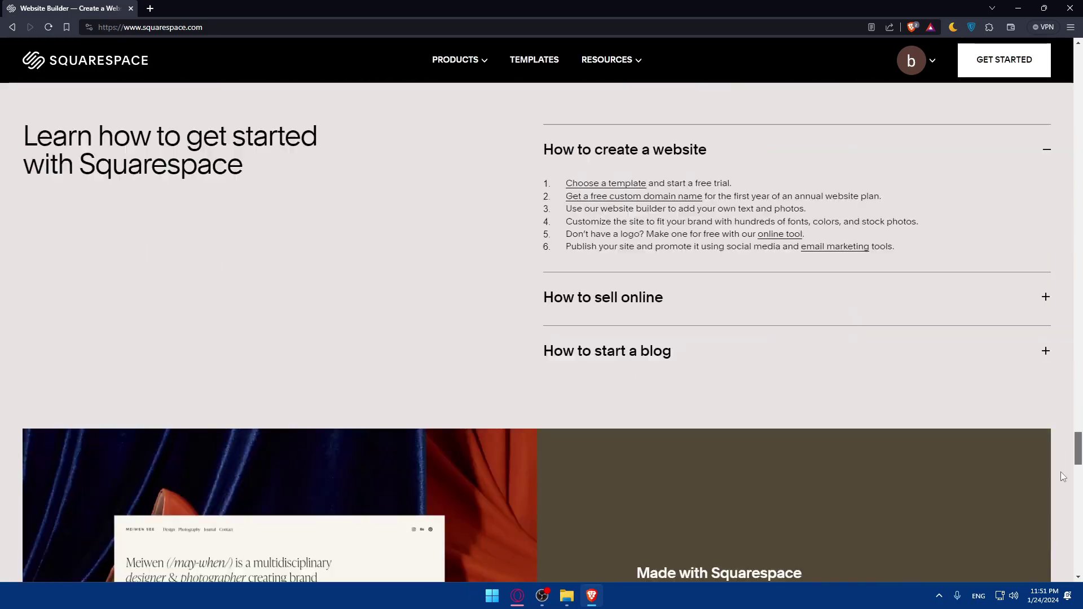
scroll(773, 325, "up", 1)
left_click(767, 348)
left_click(730, 502)
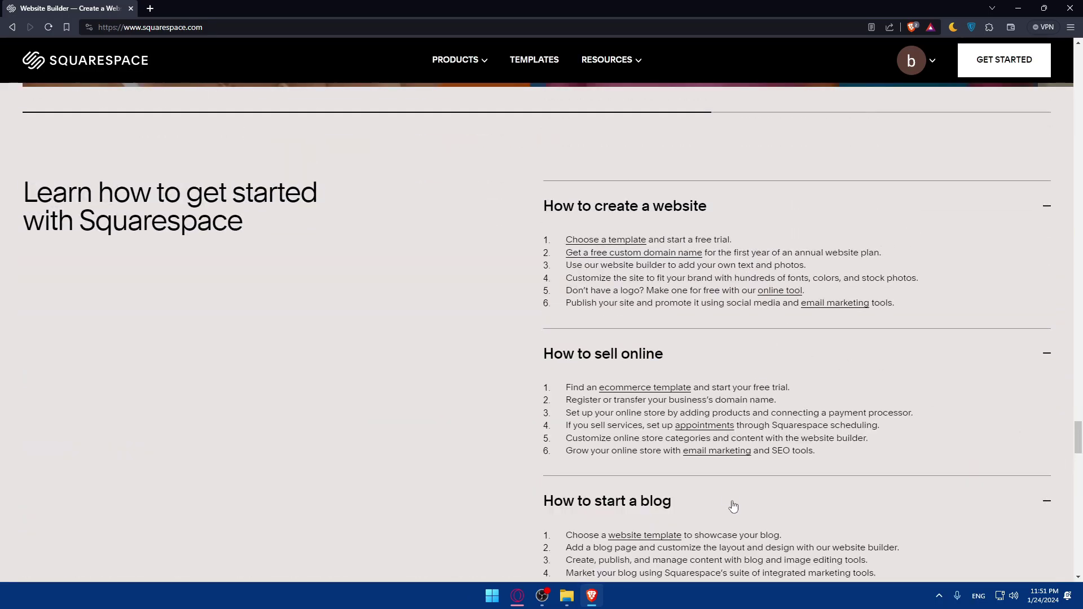
Step: Expand the FAQ answers on subscriptions, whether Squarespace fits, and starting a website
scroll(731, 196, "down", 2)
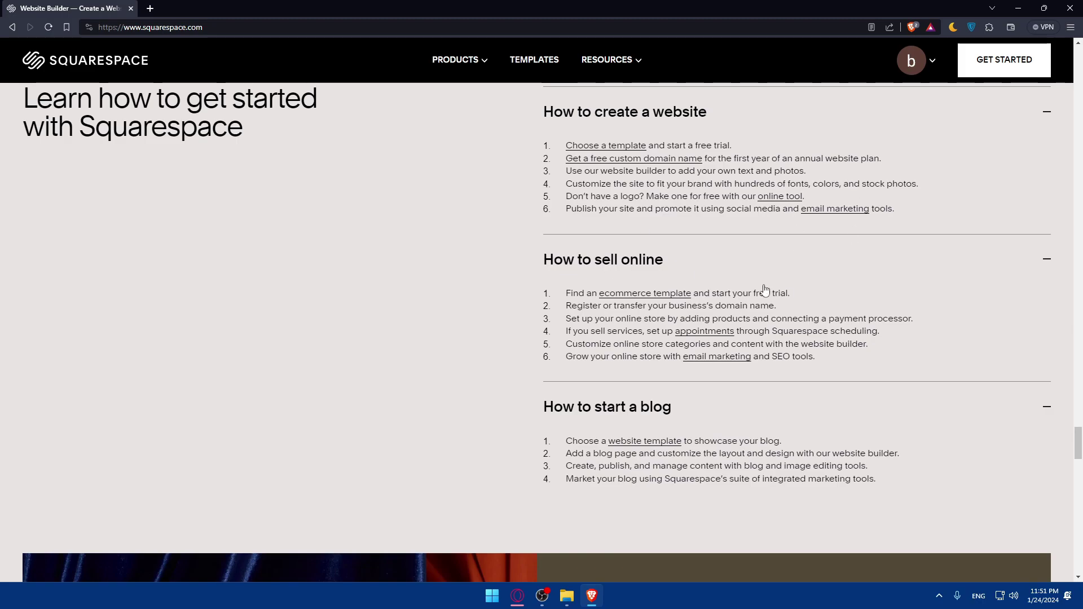
scroll(690, 209, "down", 10)
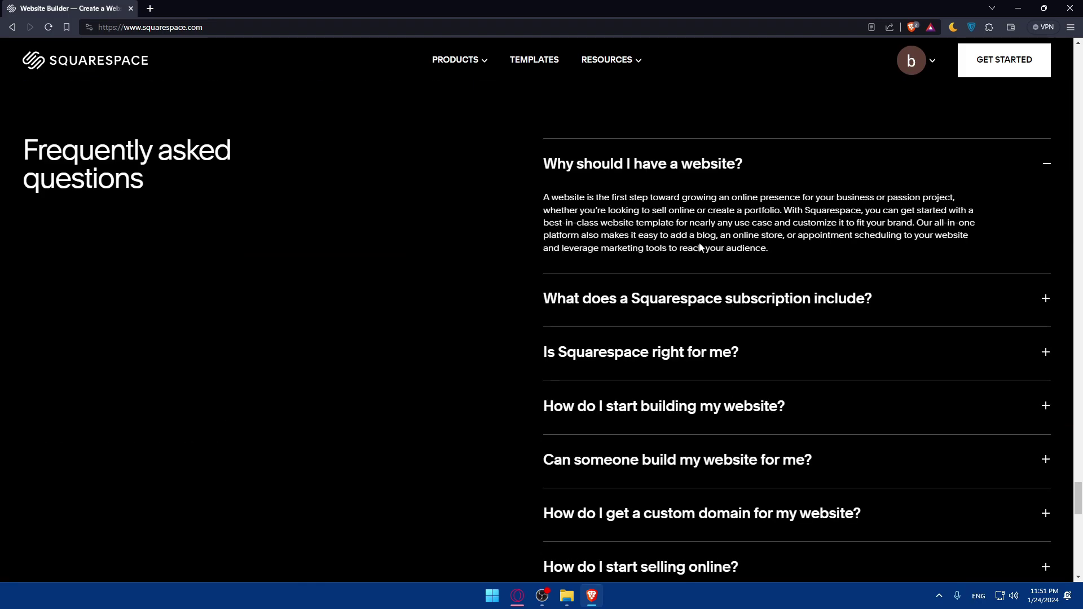
left_click(716, 330)
scroll(733, 361, "down", 3)
left_click(743, 322)
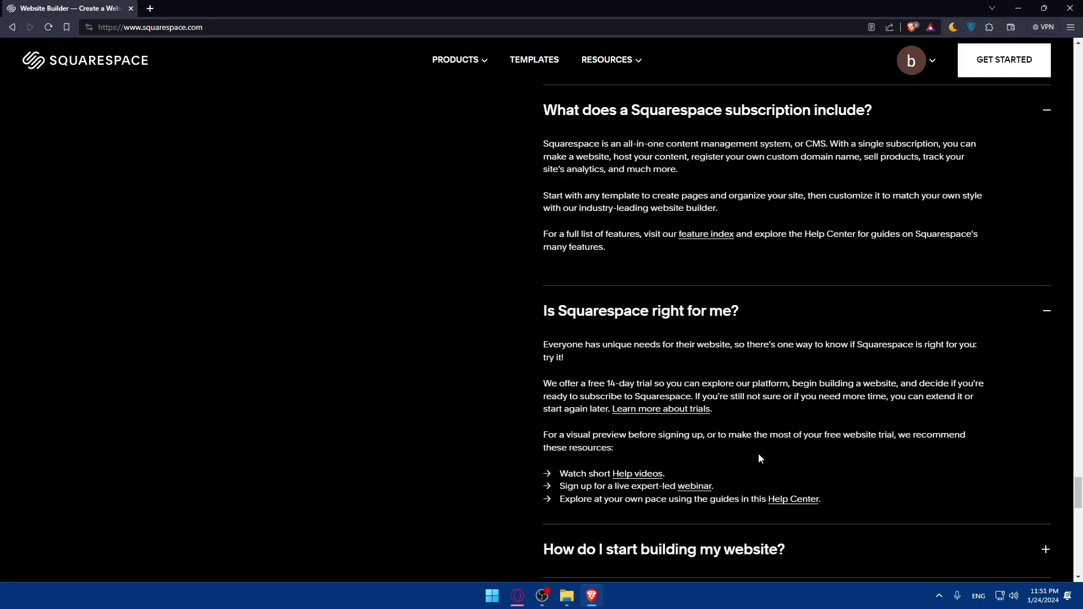
scroll(758, 451, "down", 3)
left_click(756, 379)
Step: Expand the FAQ answers on hiring a builder, custom domains and selling online, then show account options
scroll(760, 389, "down", 3)
left_click(775, 319)
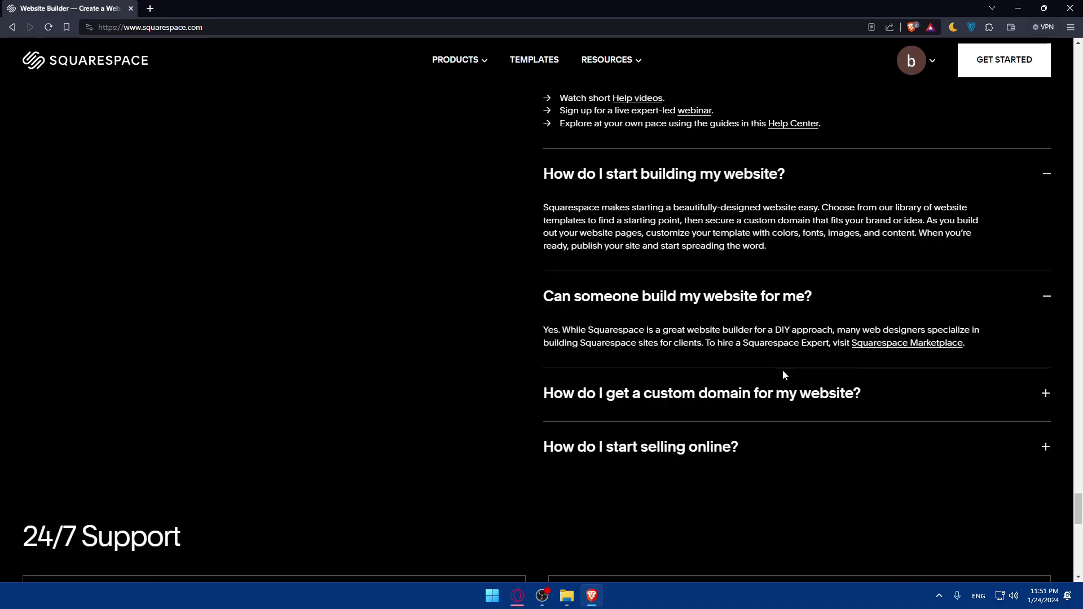
left_click(783, 370)
scroll(778, 355, "down", 3)
left_click(768, 334)
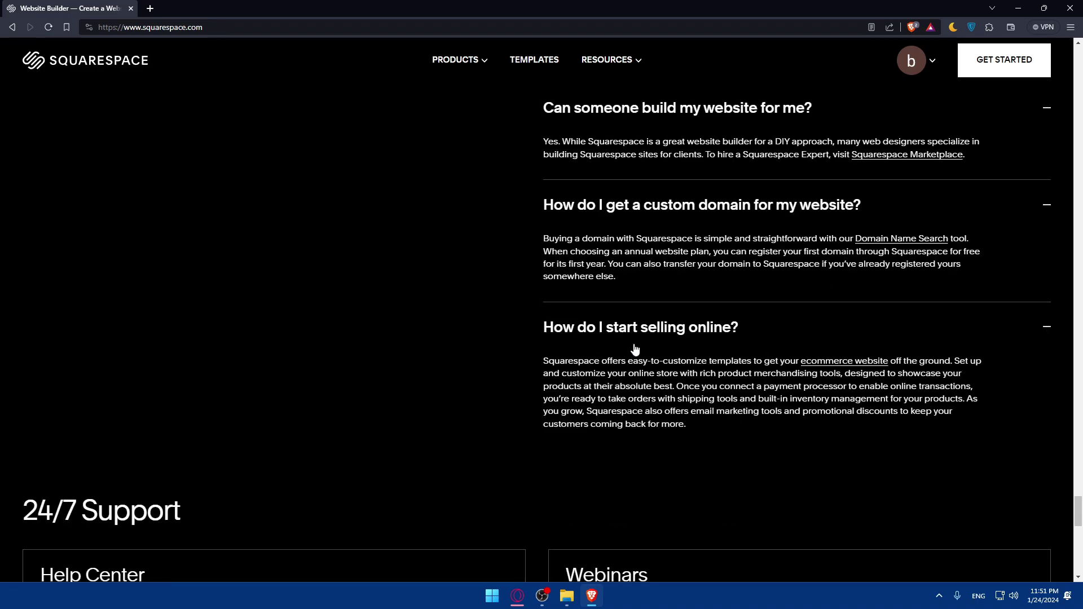
scroll(634, 349, "up", 10)
left_click(918, 61)
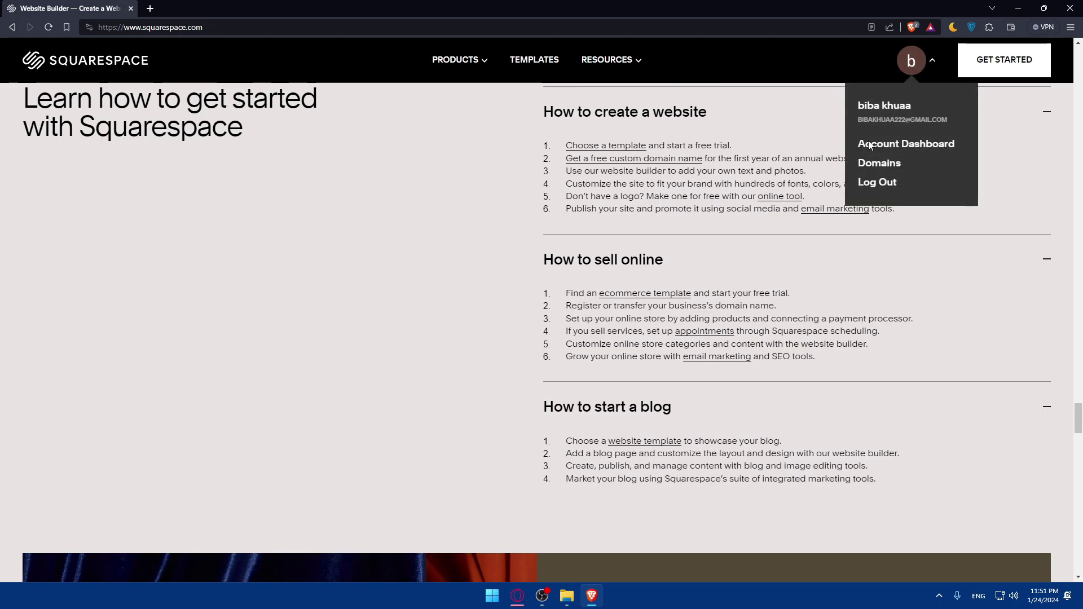
Step: Go to the Account Dashboard and open the OmixTravels website in the editor
left_click(881, 148)
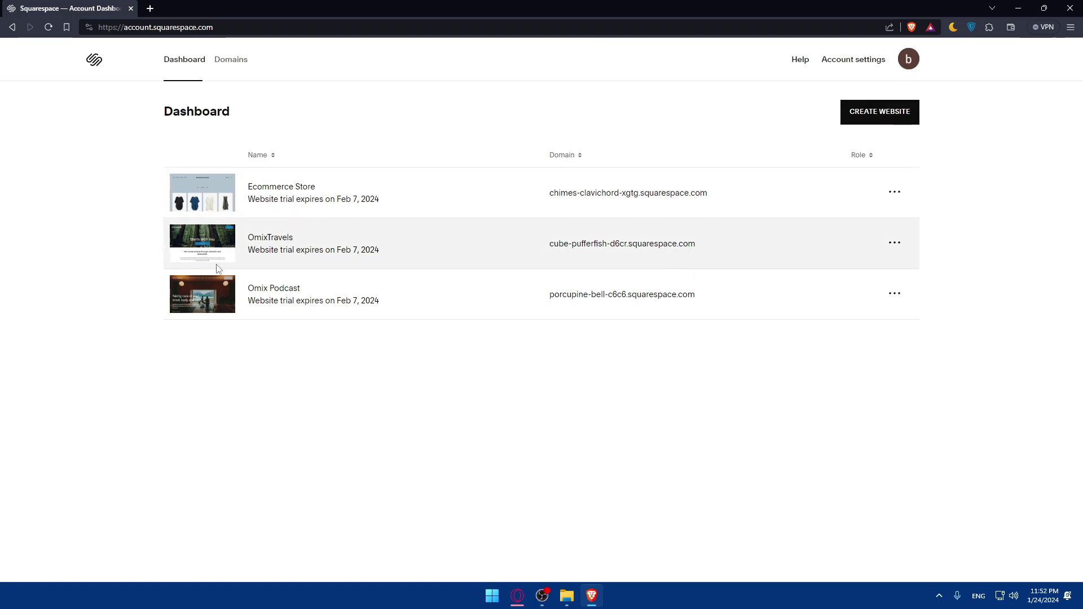
left_click(192, 242)
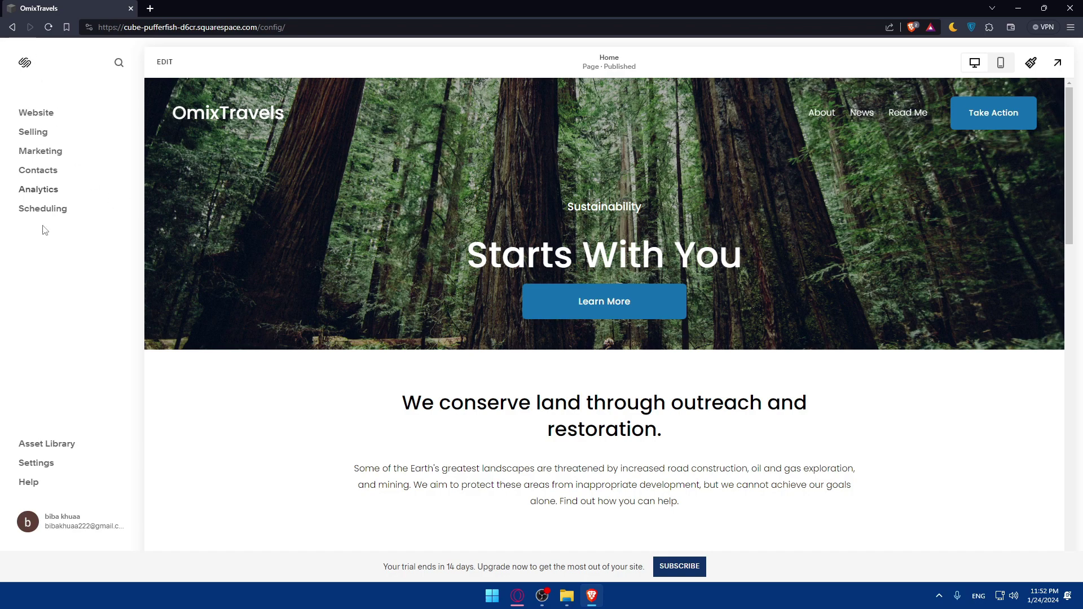
Step: Add a blank page named 'Landing page' to the OmixTravels Main Navigation
left_click(36, 112)
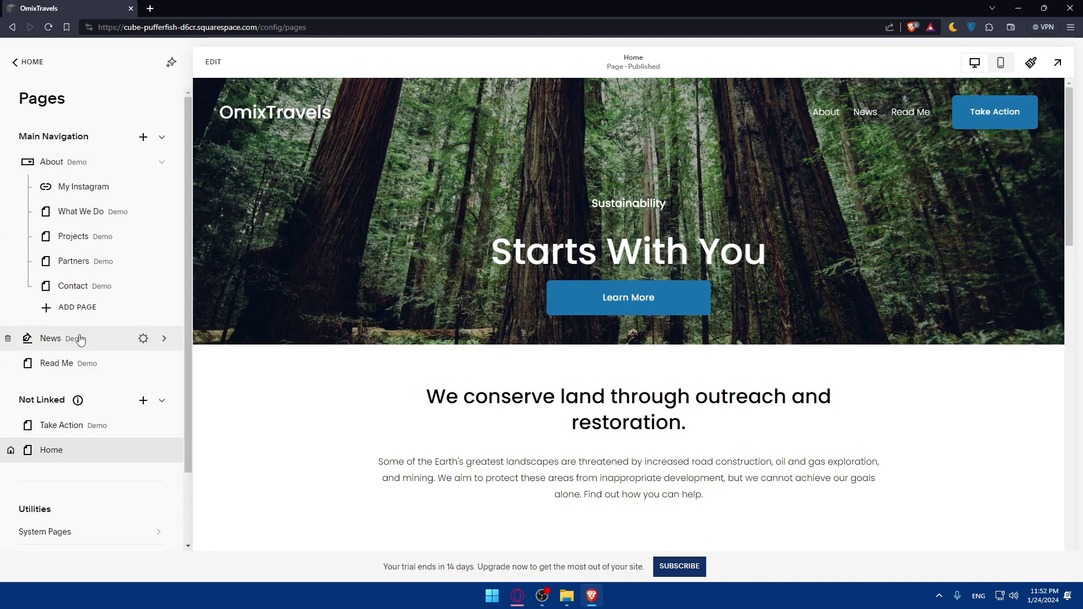
scroll(62, 316, "down", 2)
scroll(62, 317, "up", 2)
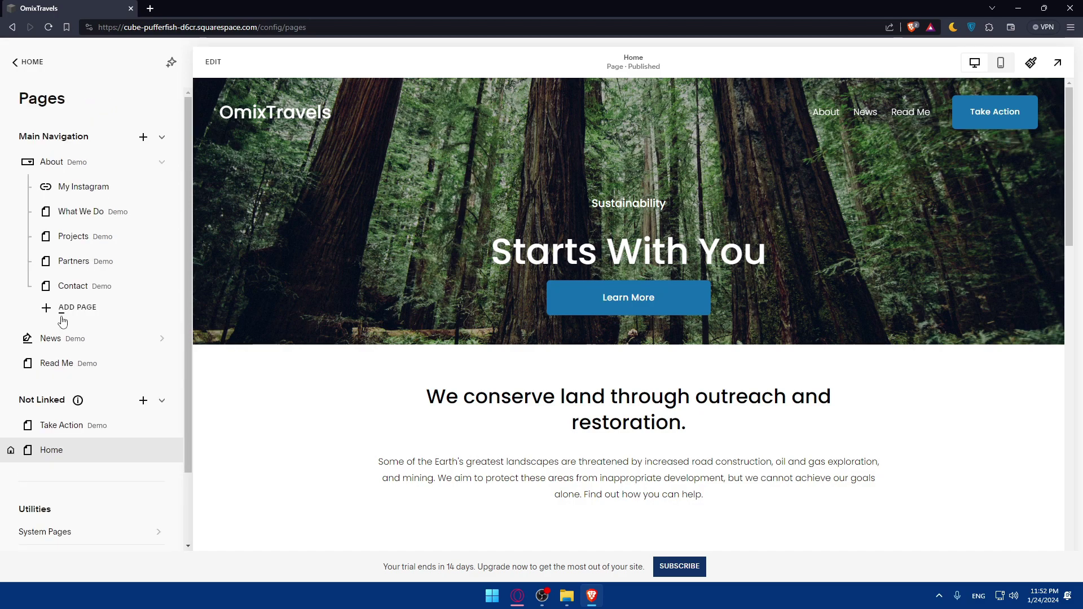
scroll(62, 321, "down", 2)
scroll(62, 317, "up", 2)
left_click(143, 139)
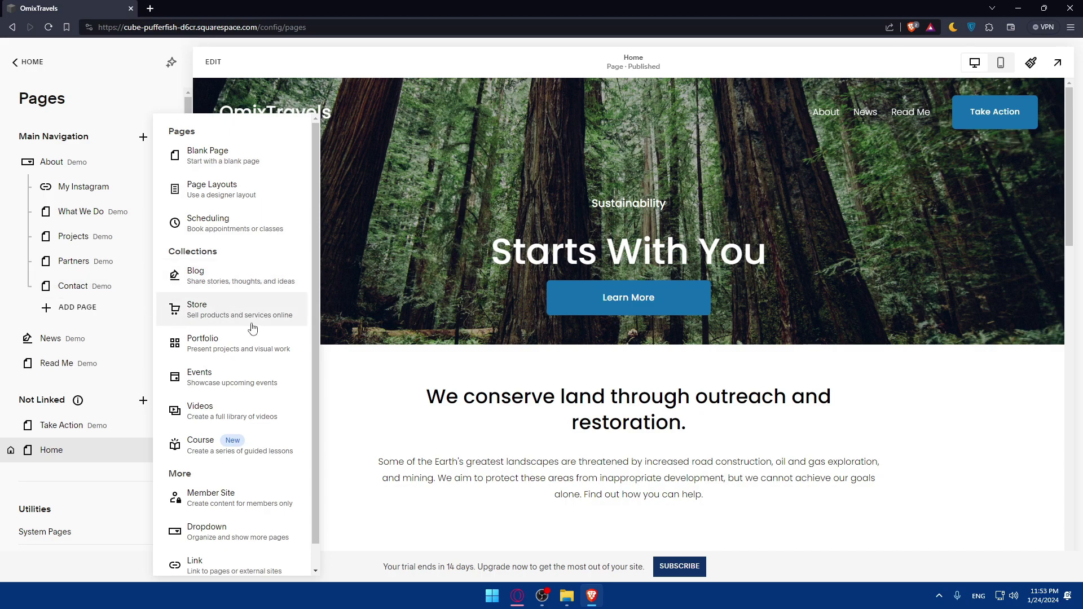
scroll(208, 410, "down", 1)
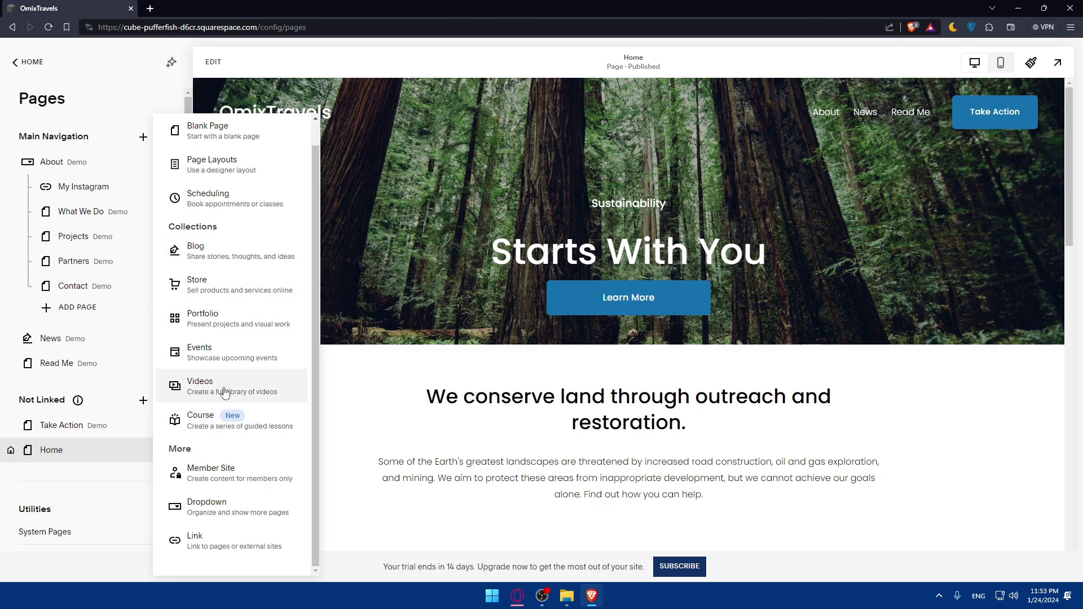
left_click(219, 130)
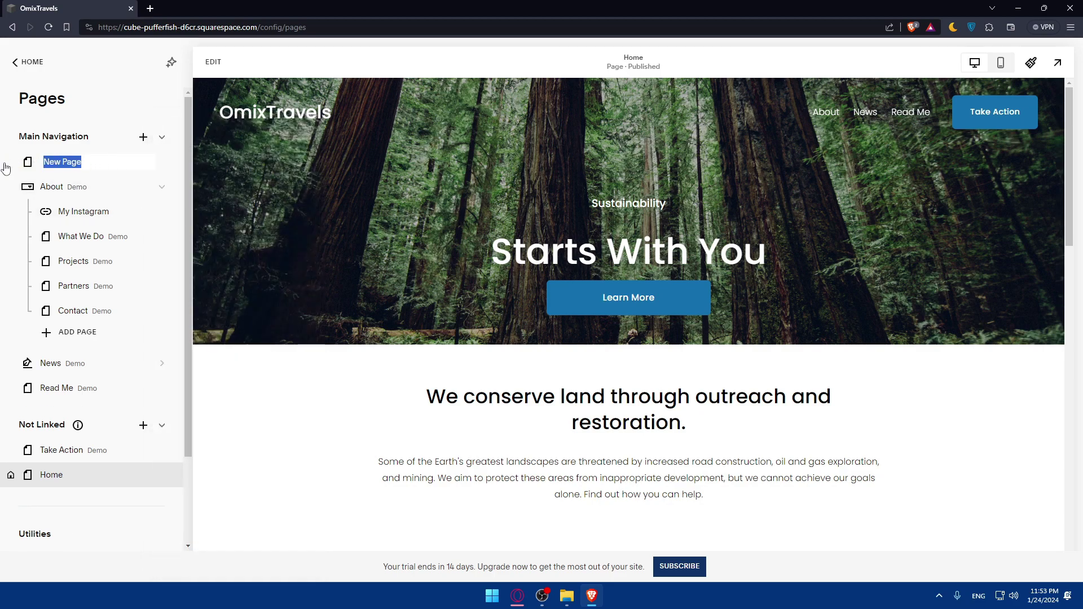
type("Landing")
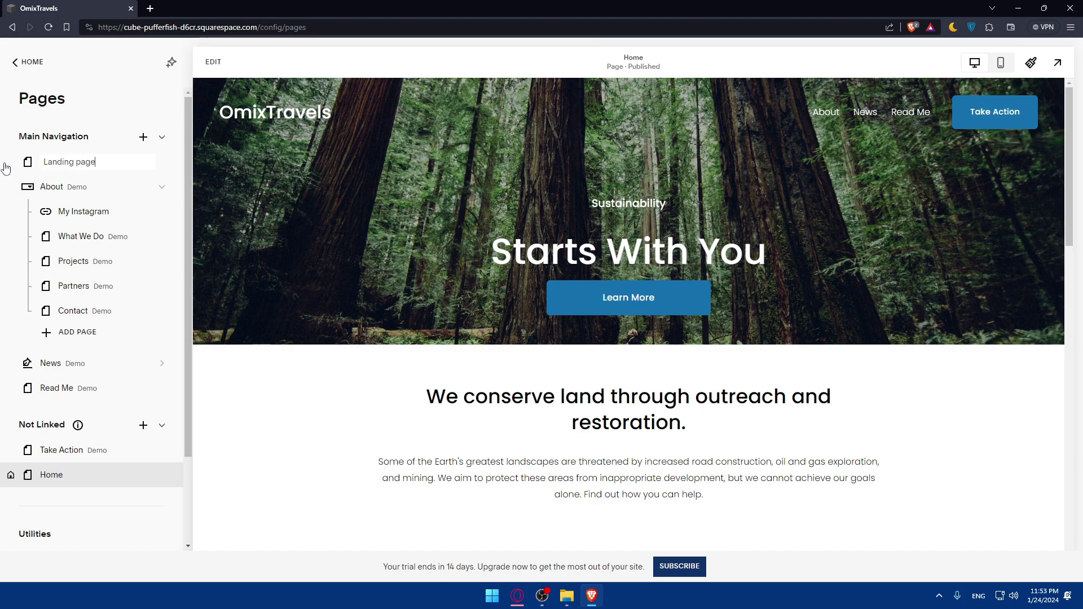
key("Return")
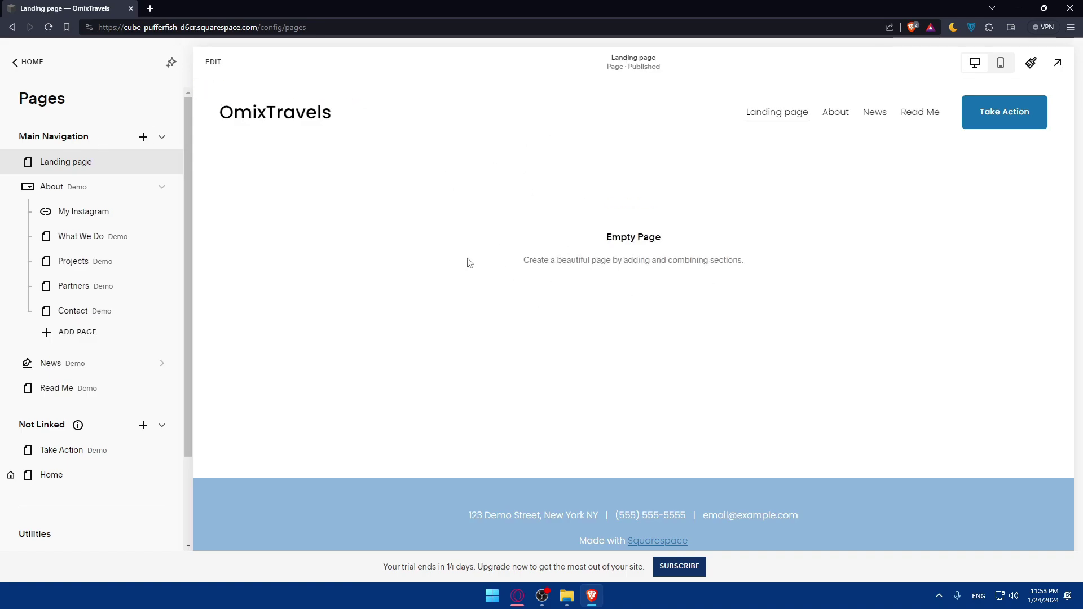
left_click(163, 163)
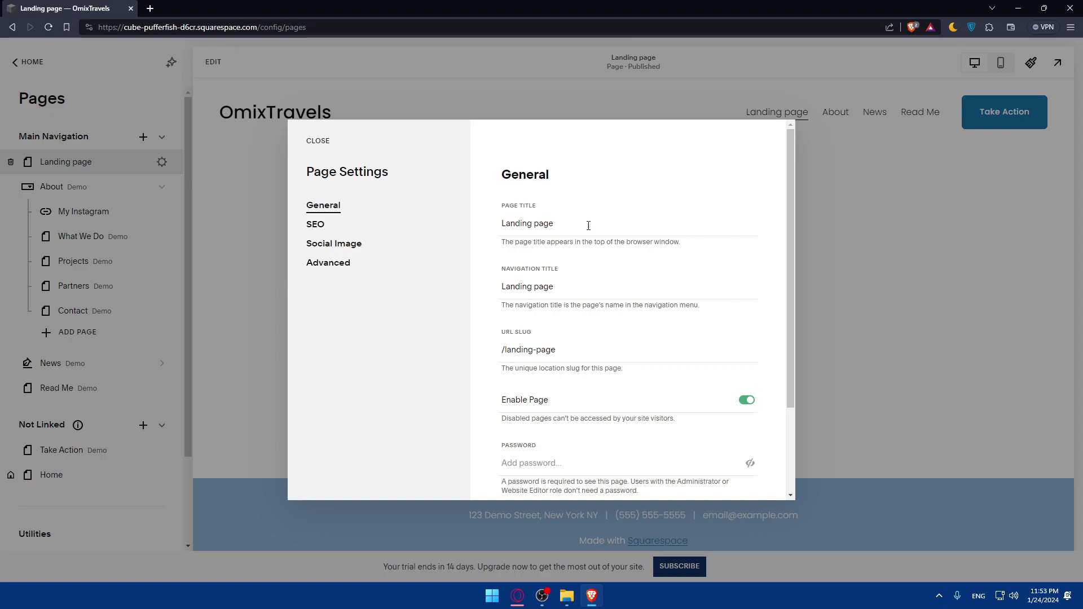
left_click_drag(588, 226, 488, 226)
scroll(563, 231, "down", 2)
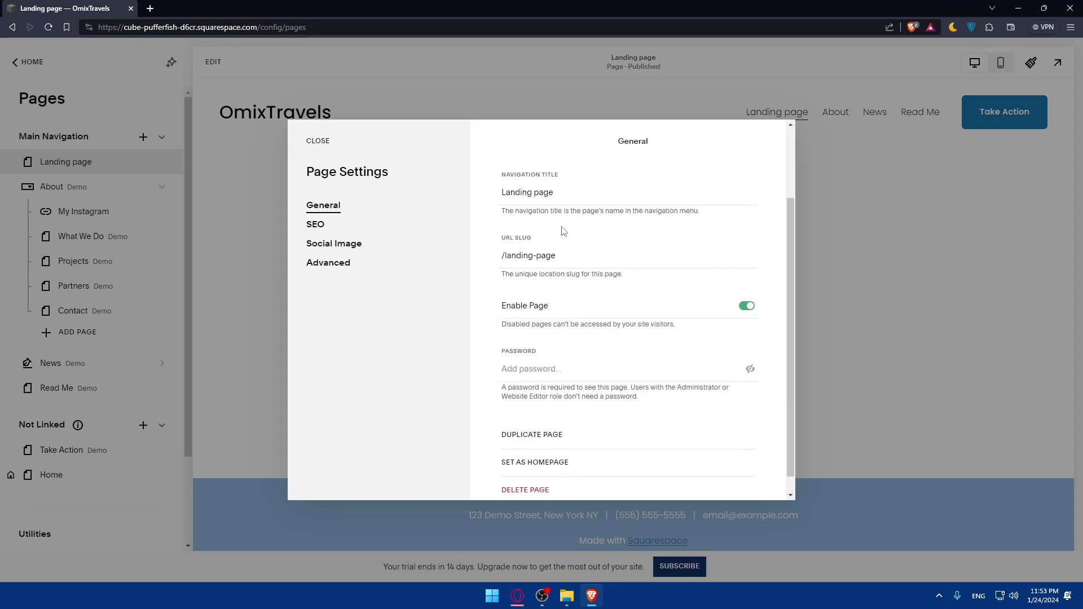
left_click_drag(571, 256, 480, 261)
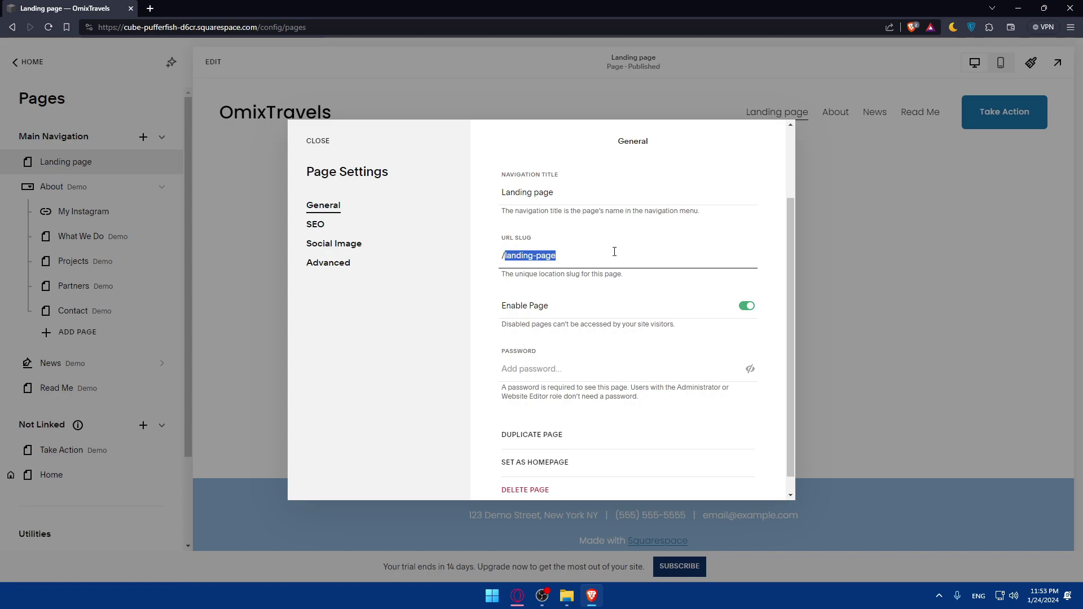
scroll(592, 276, "up", 2)
scroll(567, 299, "down", 2)
scroll(564, 314, "down", 1)
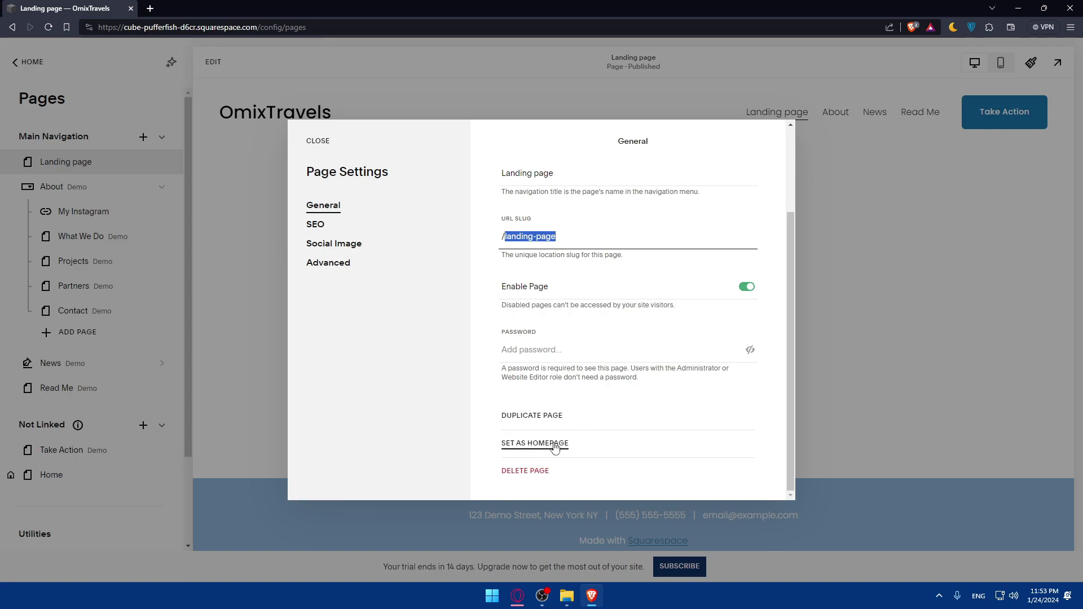
left_click(315, 224)
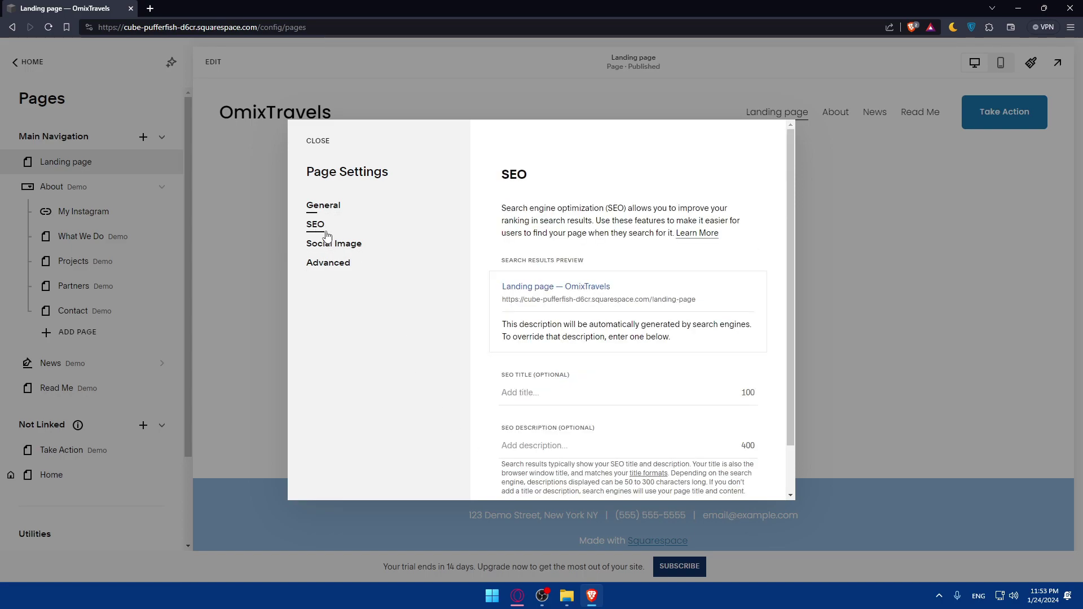
scroll(598, 265, "down", 1)
scroll(599, 266, "up", 1)
scroll(598, 266, "down", 1)
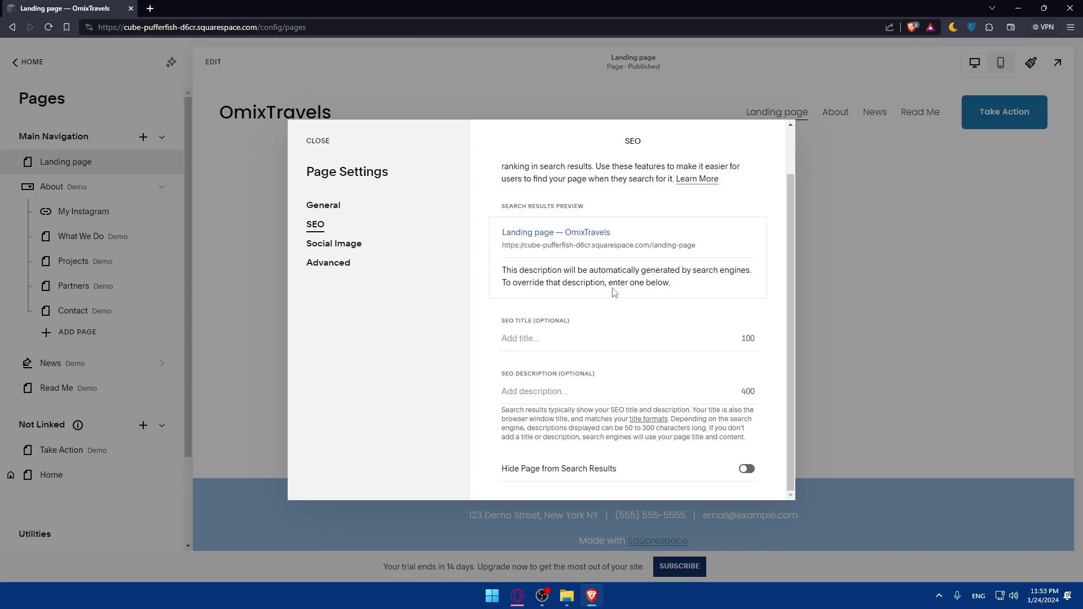
left_click(341, 244)
scroll(597, 283, "down", 1)
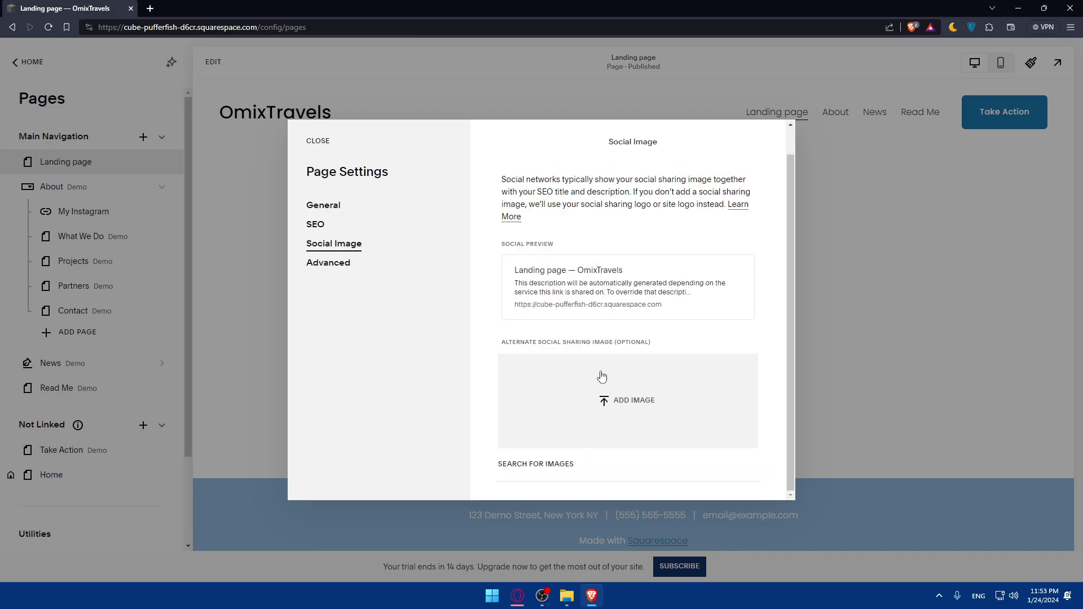
left_click(328, 263)
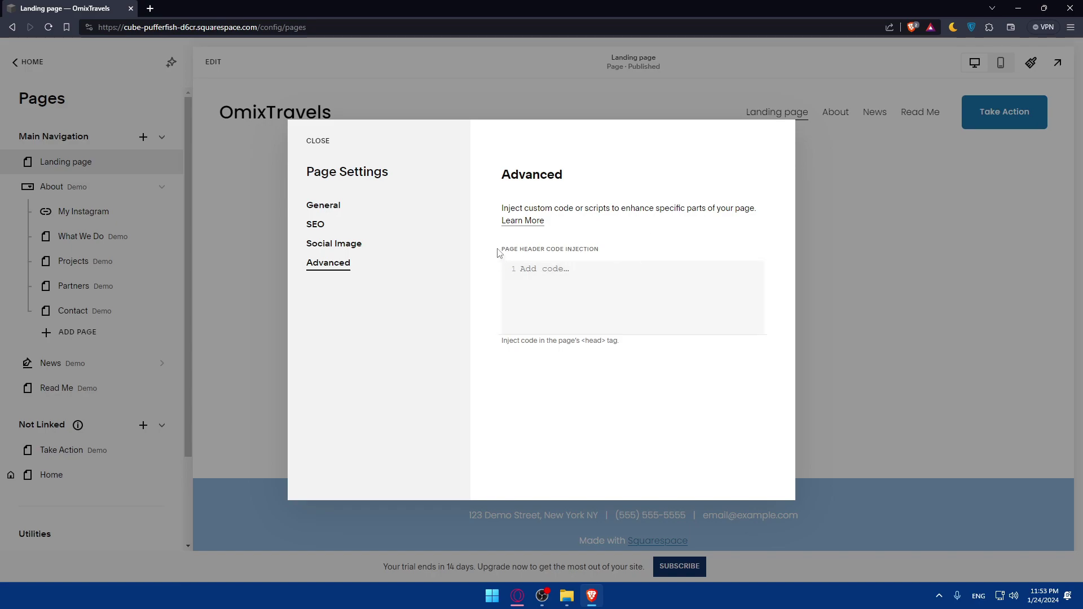
left_click_drag(497, 253, 634, 248)
left_click(712, 253)
left_click(846, 214)
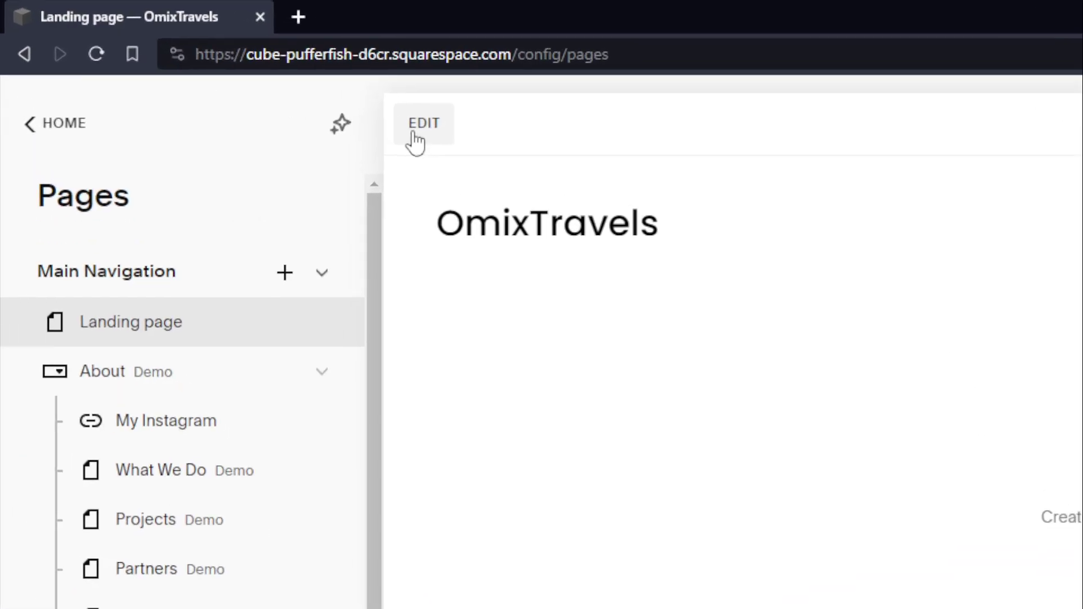
Step: Switch the Landing page to edit mode and add one blank section
left_click(418, 134)
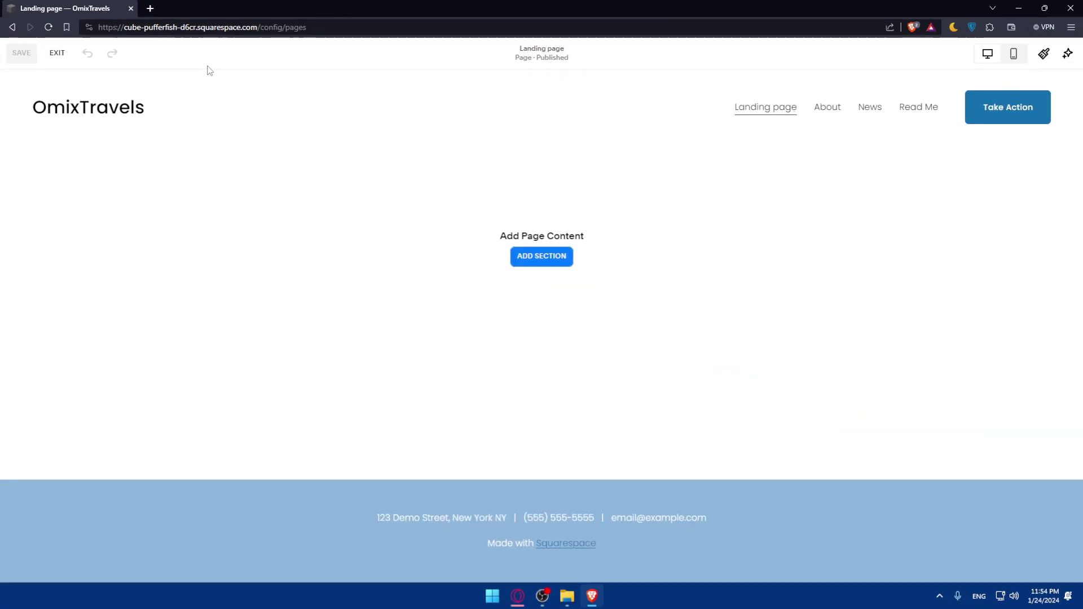
left_click(536, 265)
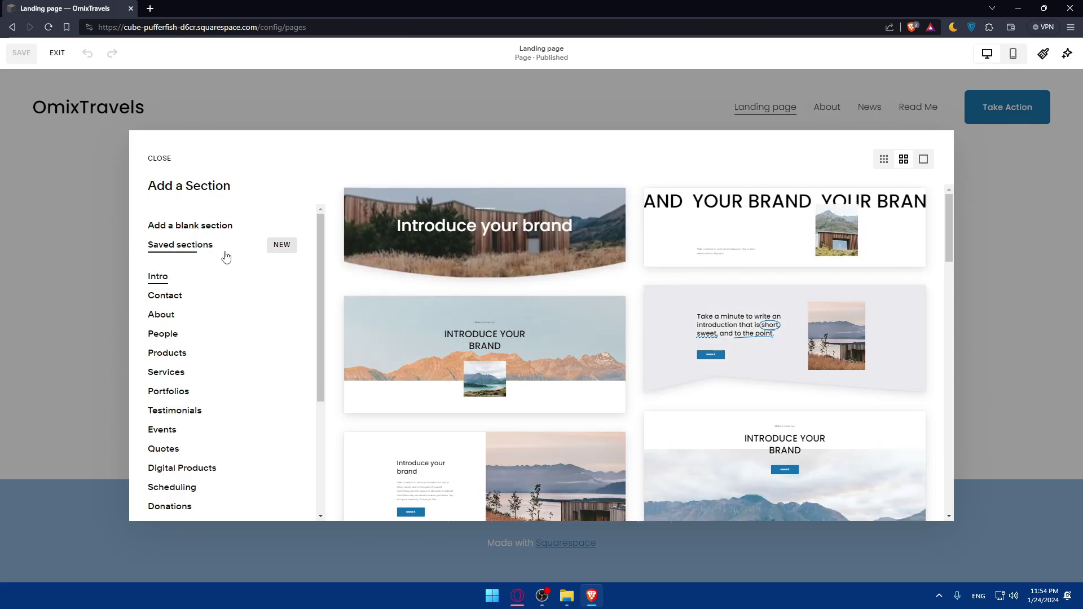
scroll(208, 291, "down", 3)
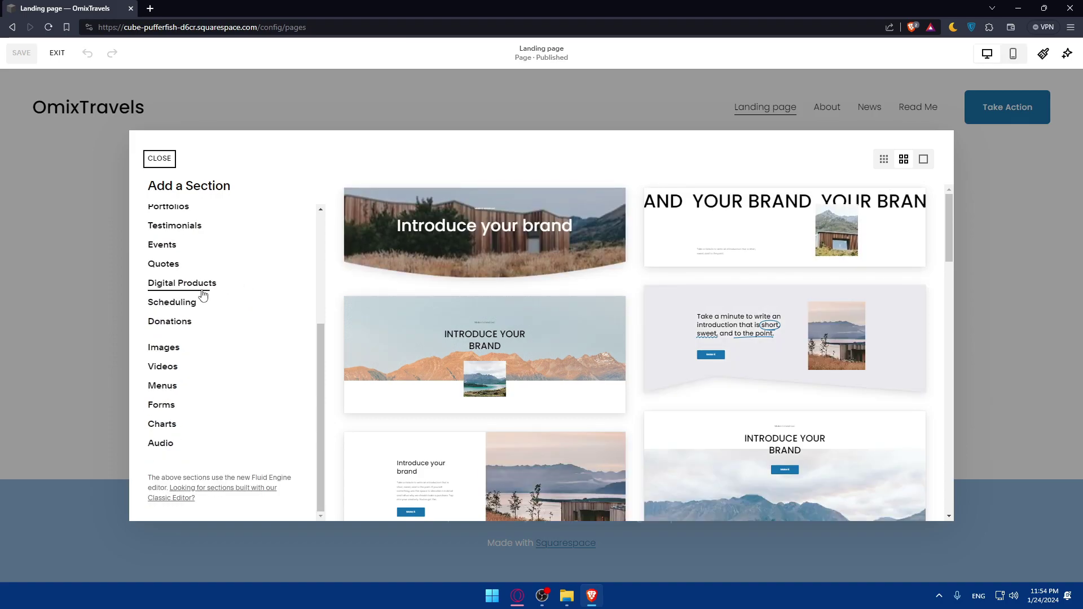
scroll(206, 294, "up", 5)
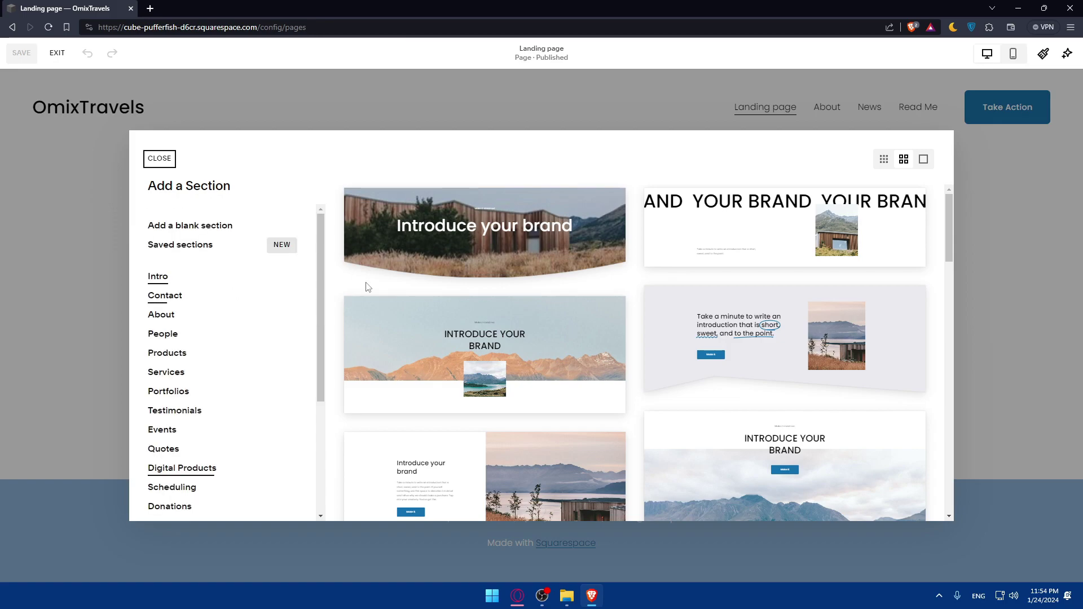
scroll(585, 302, "down", 5)
scroll(585, 302, "down", 10)
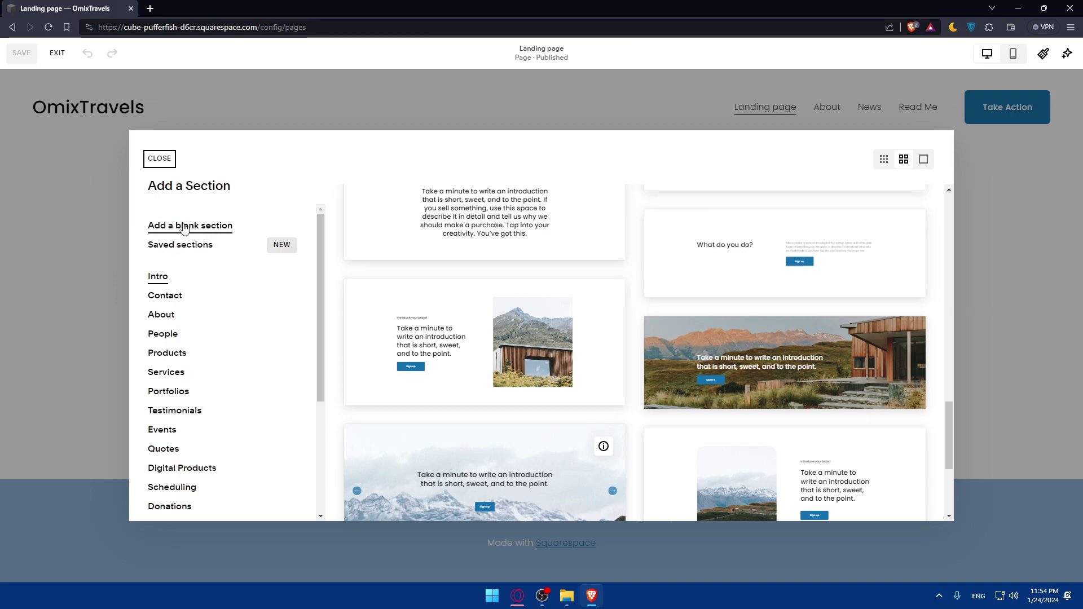
key("Escape")
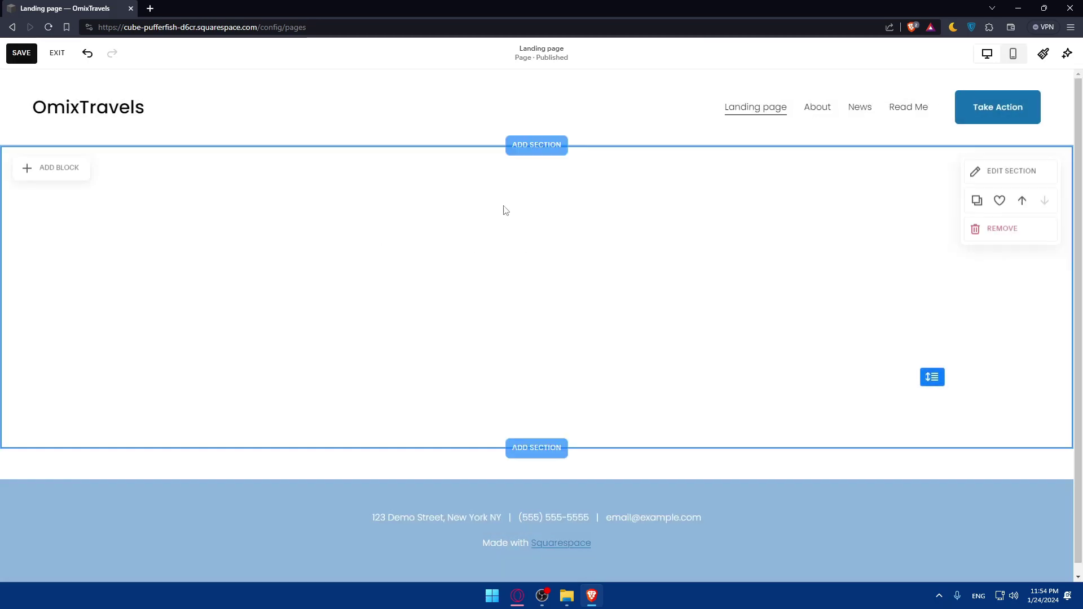
Step: Add an Image block and place it on the right side of the section
left_click(62, 172)
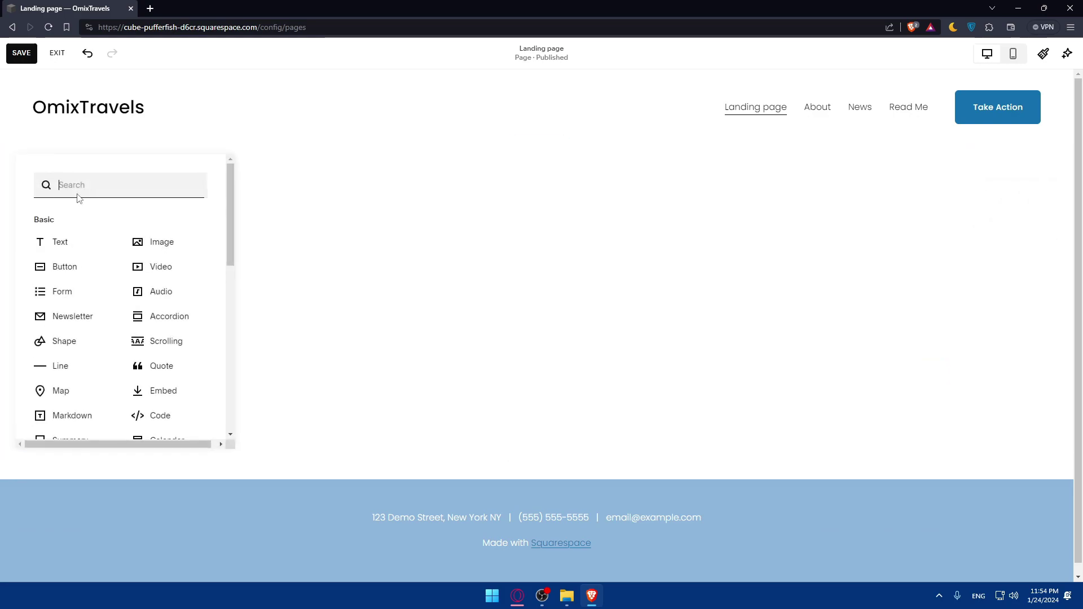
type("l")
key("BackSpace")
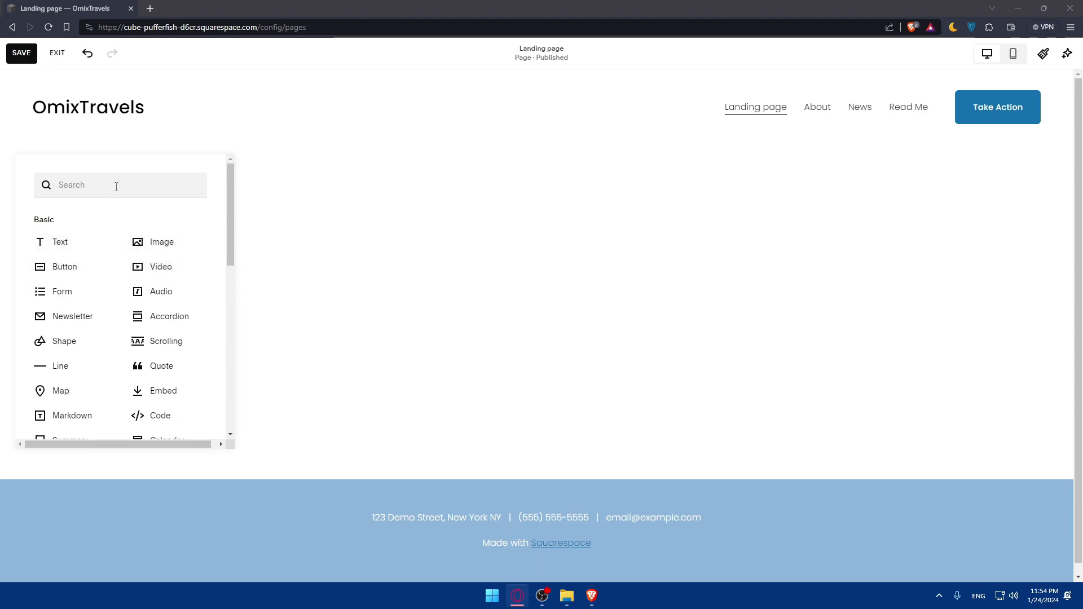
left_click(82, 182)
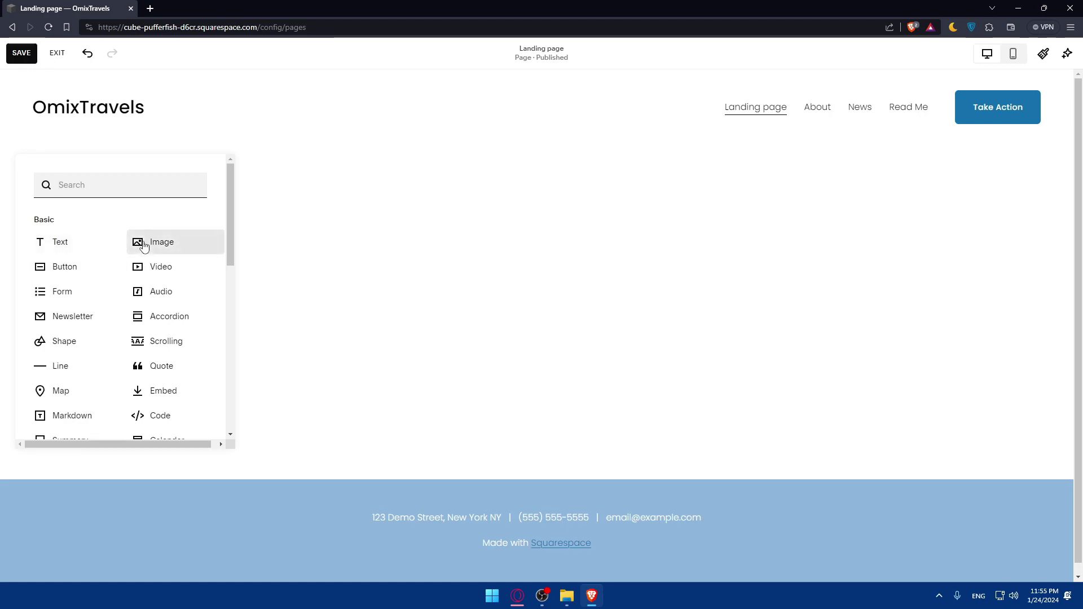
left_click(162, 241)
left_click_drag(355, 273, 789, 294)
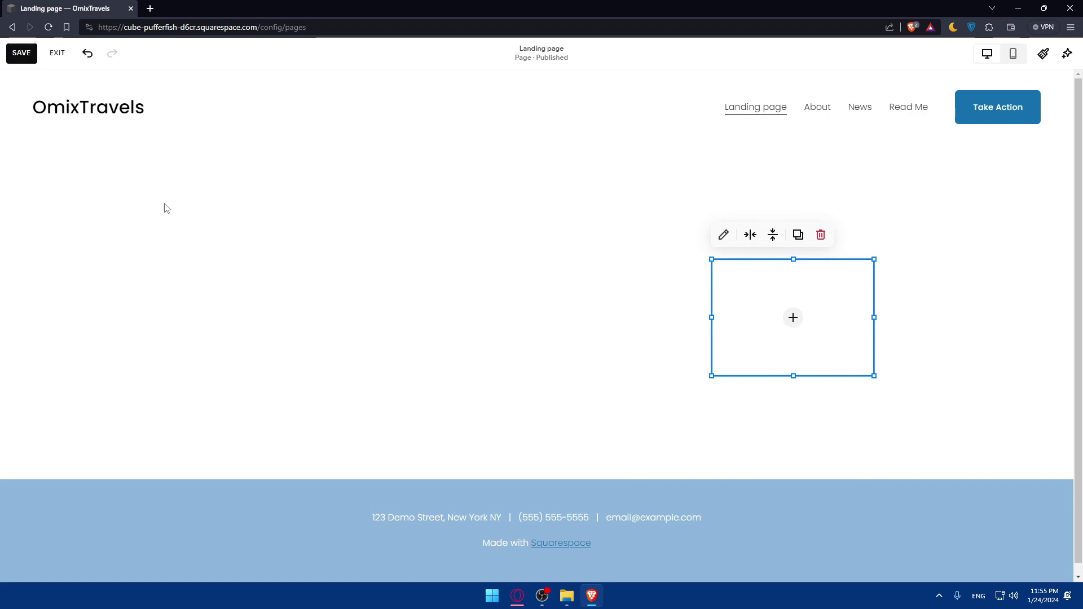
Step: Add a Learn more button above the image and a text block reading 'Hello' to its left
left_click(67, 176)
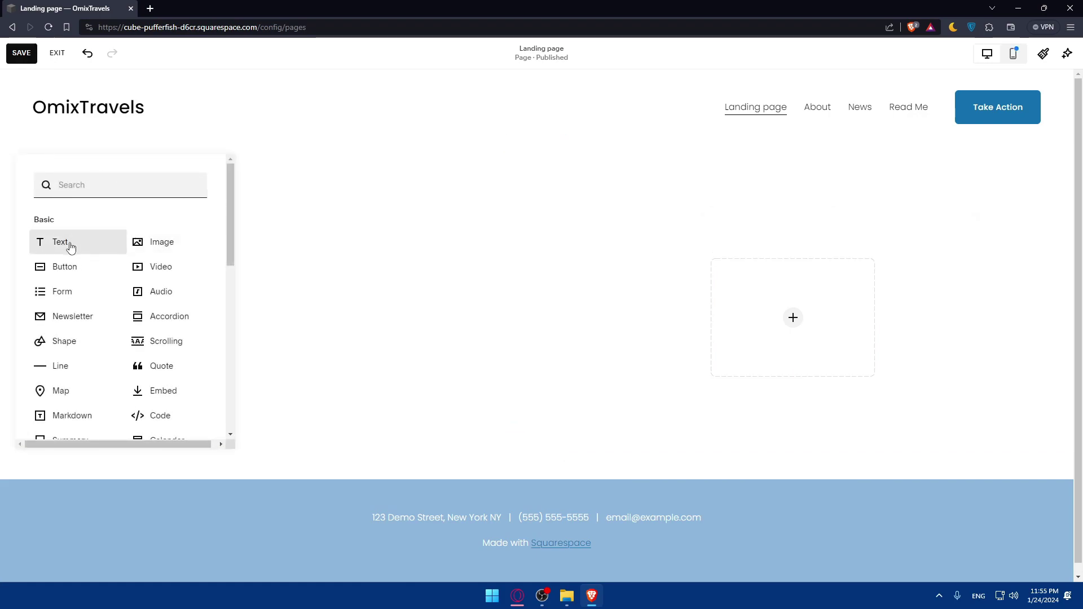
left_click_drag(65, 268, 734, 256)
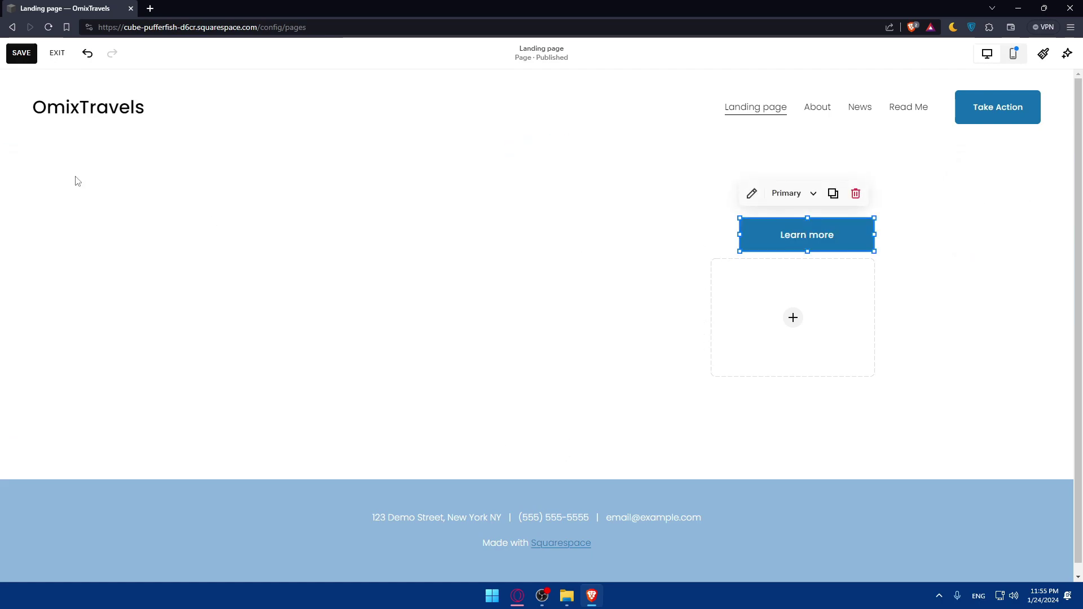
left_click(34, 165)
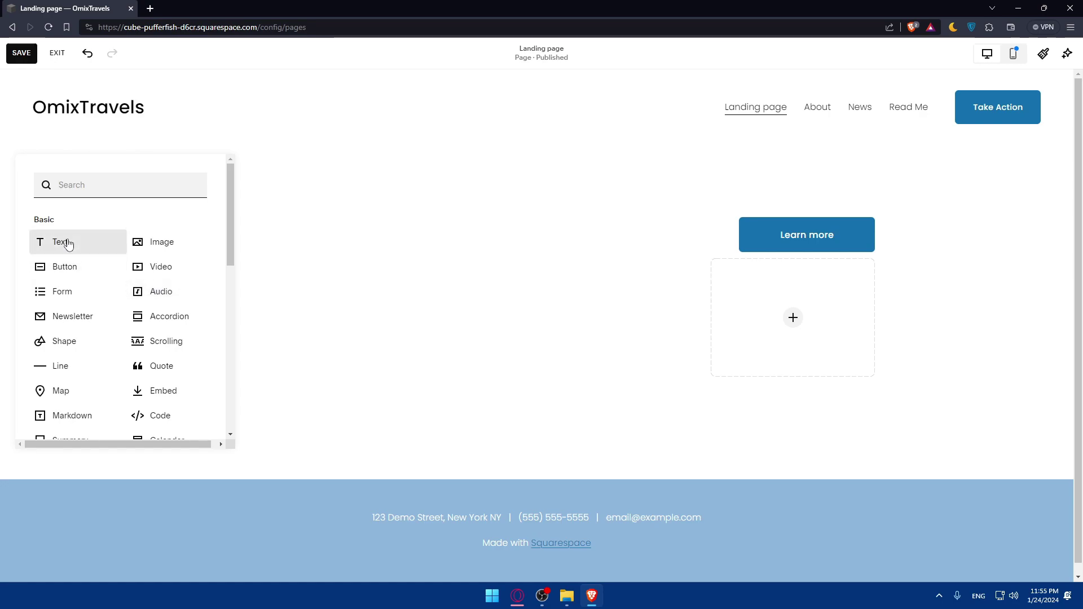
left_click_drag(67, 244, 435, 261)
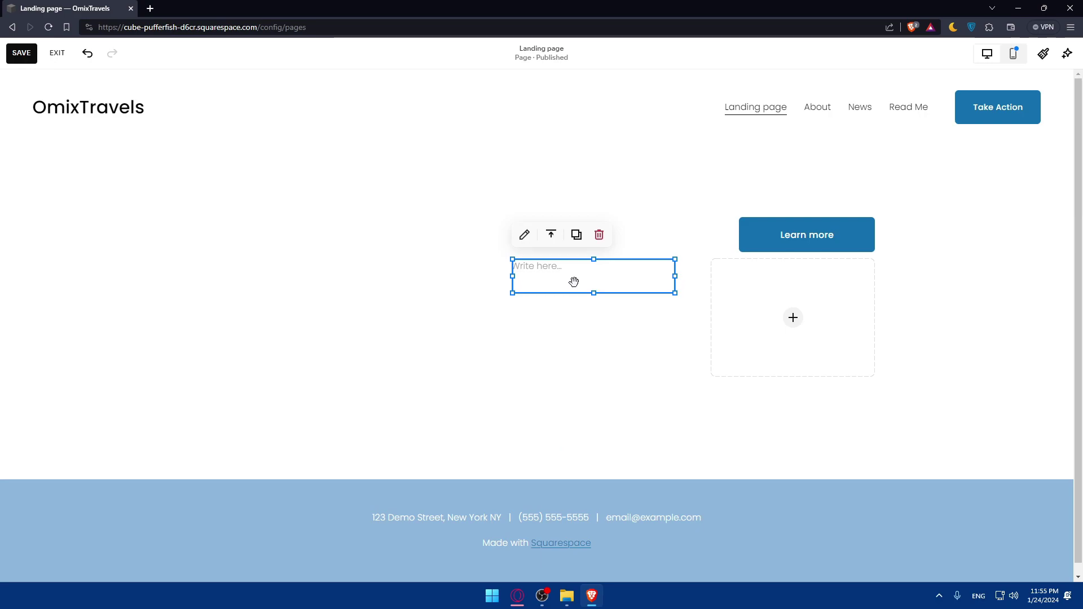
left_click(533, 271)
type("Hello")
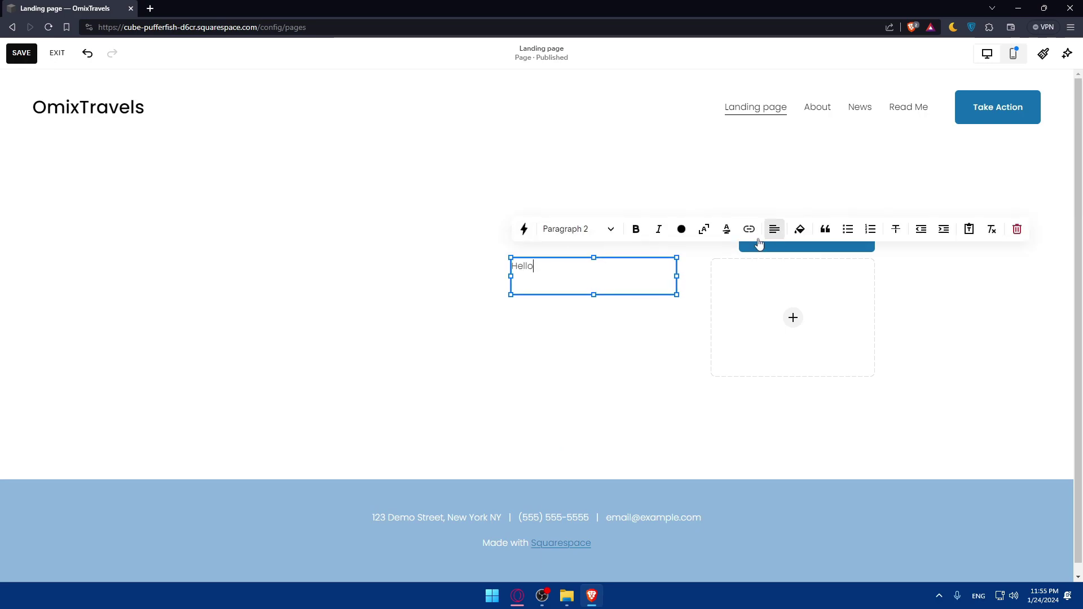
Step: Fill the image block with the landscape painting from the library's Free Images
key("Escape")
left_click(792, 314)
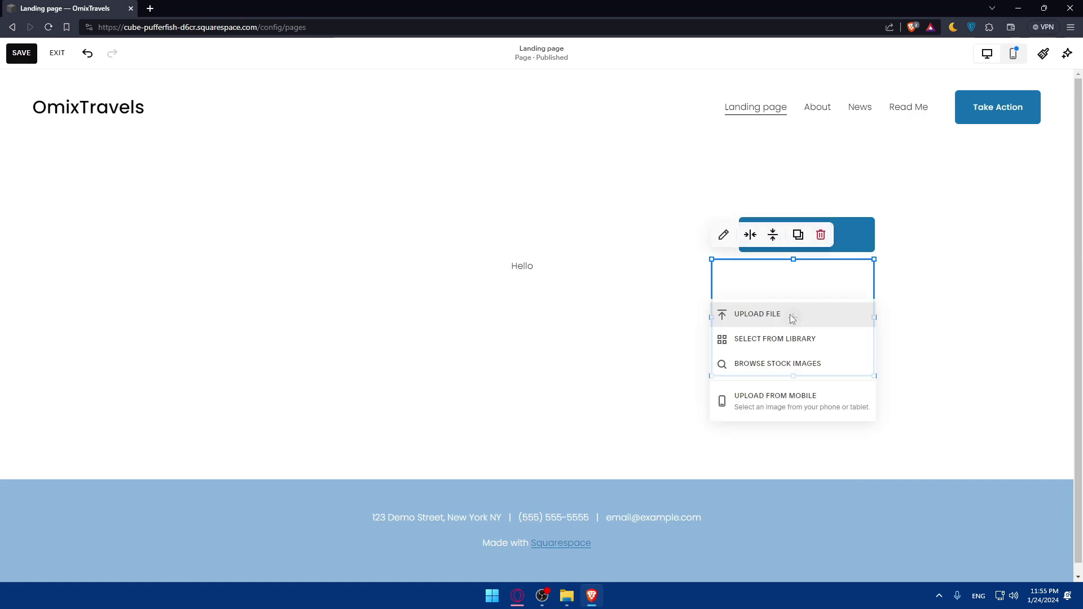
left_click(778, 345)
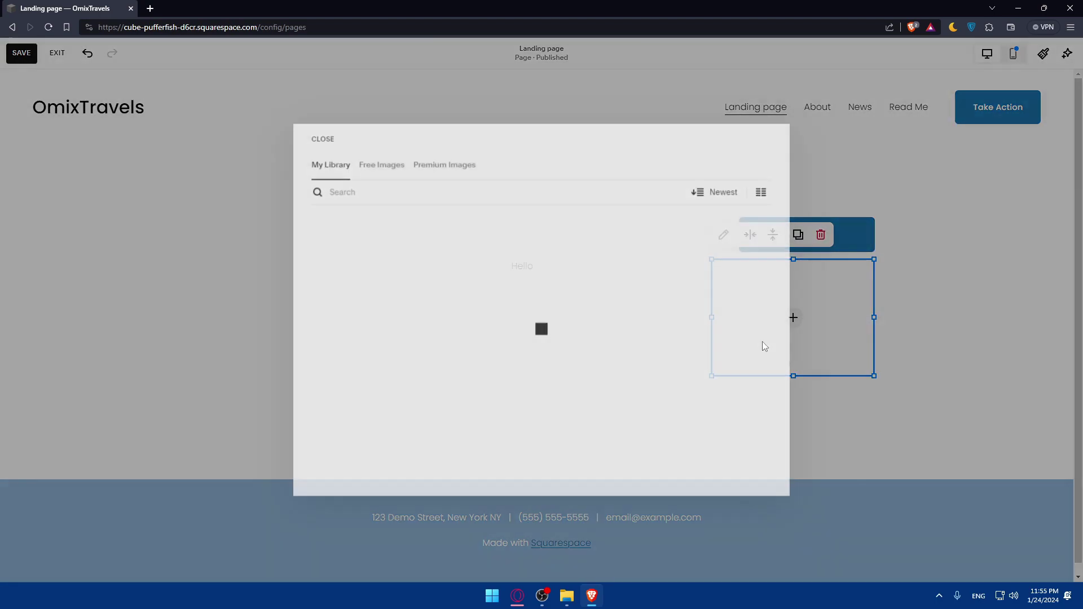
left_click(384, 163)
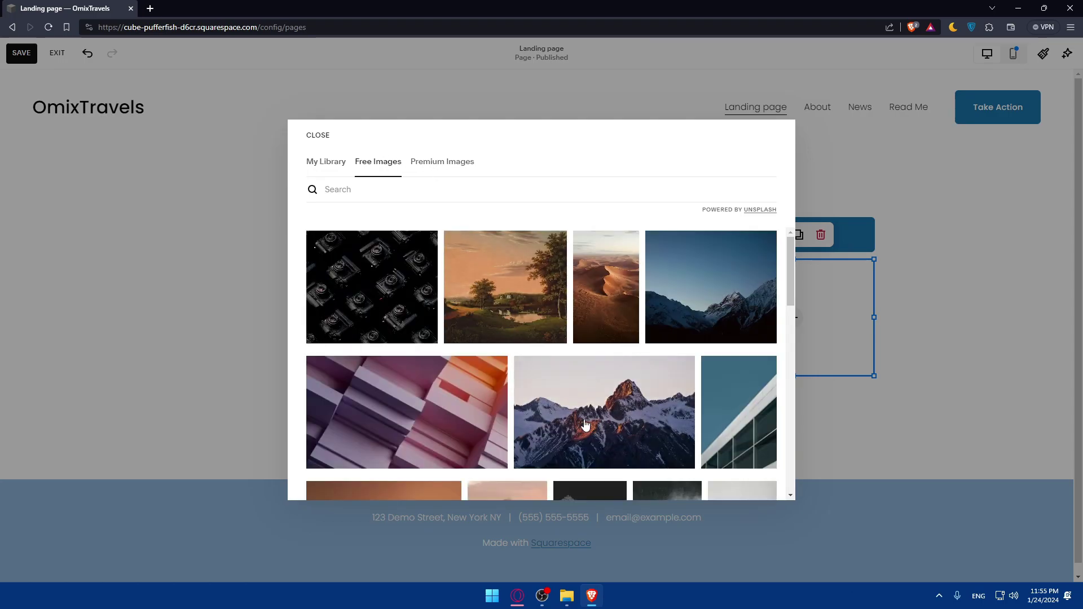
left_click(480, 282)
left_click(690, 363)
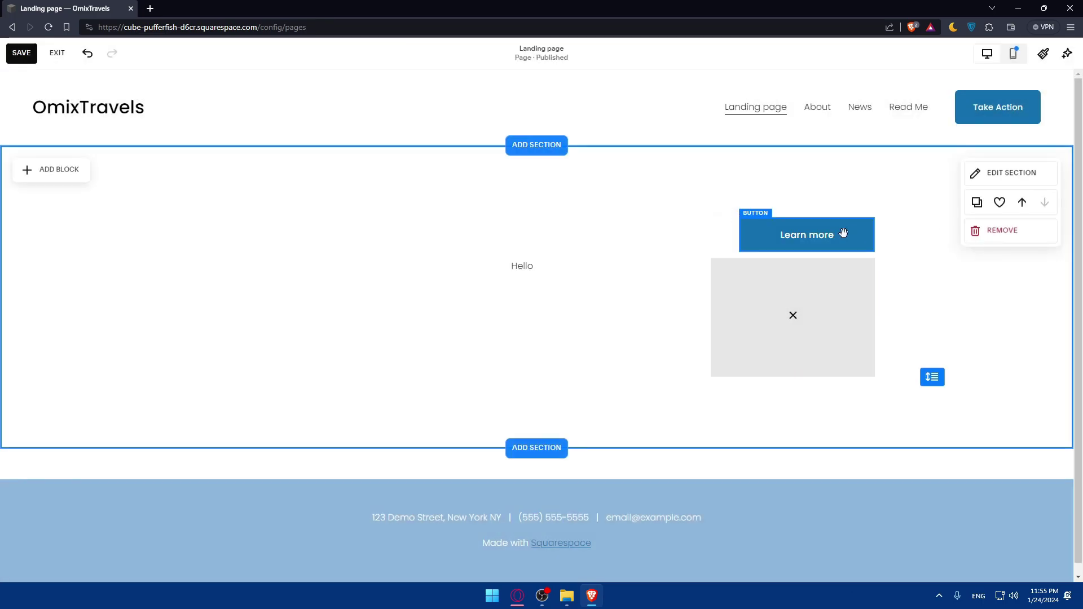
Step: Try the Secondary and Tertiary styles on the Learn more button, keeping Primary
left_click(827, 236)
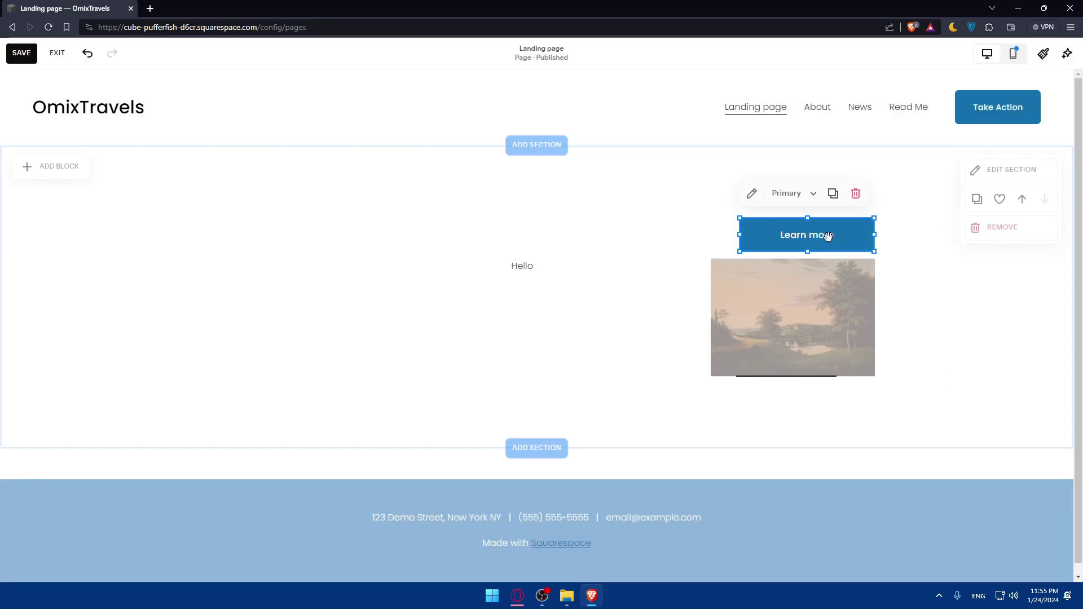
left_click(810, 194)
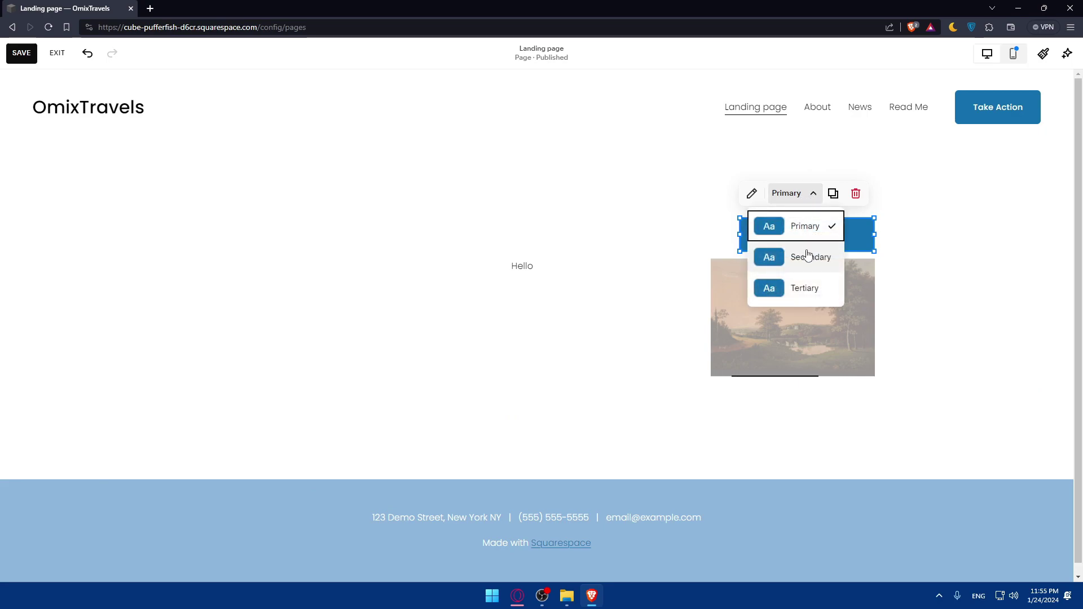
left_click(811, 257)
left_click(805, 195)
left_click(804, 288)
left_click(807, 193)
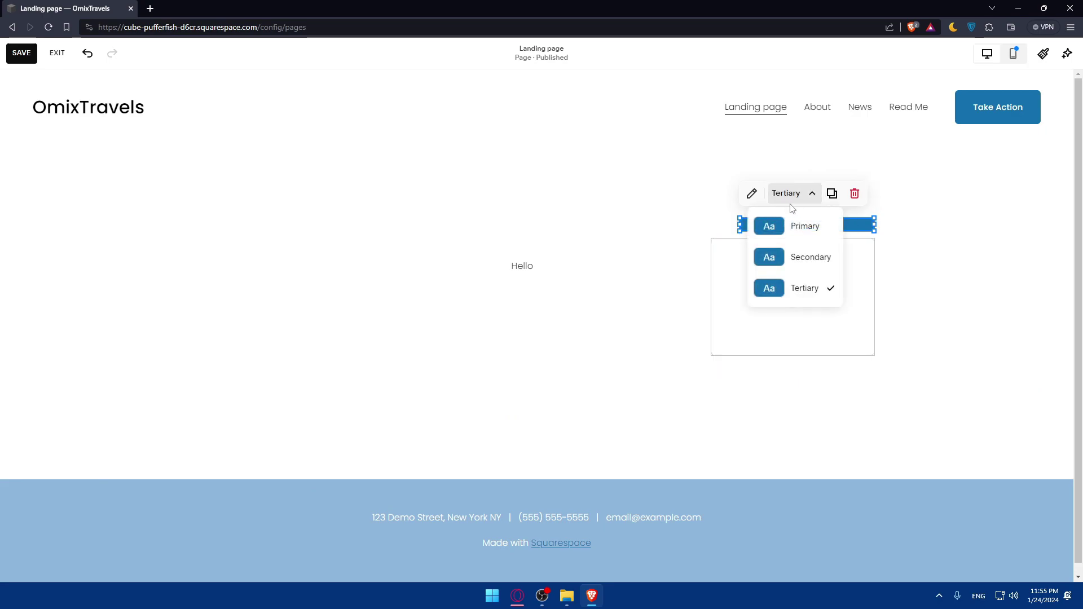
left_click(789, 225)
left_click(752, 193)
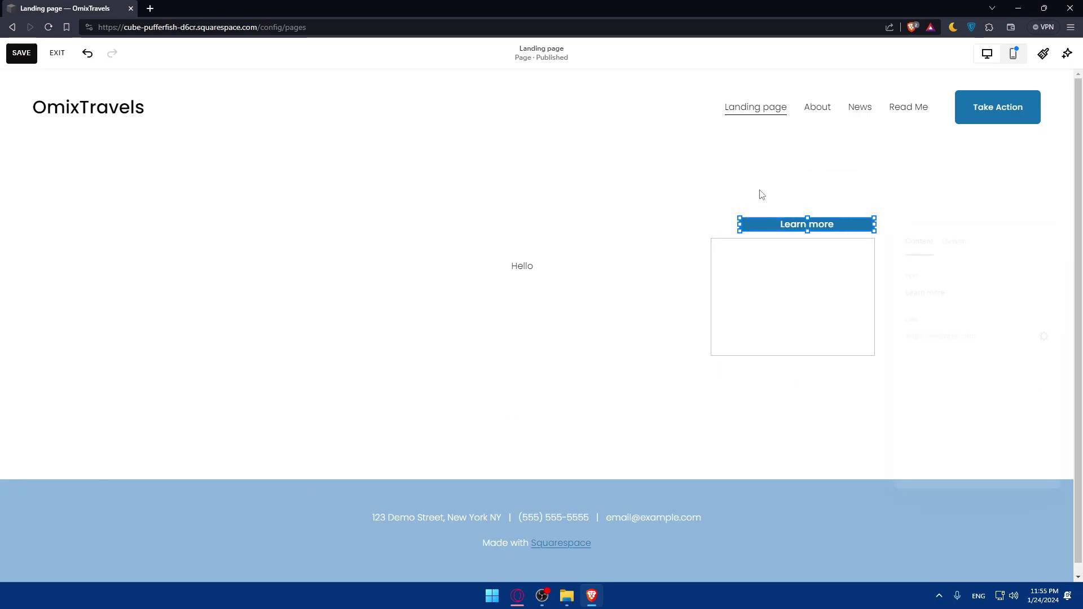
left_click(969, 336)
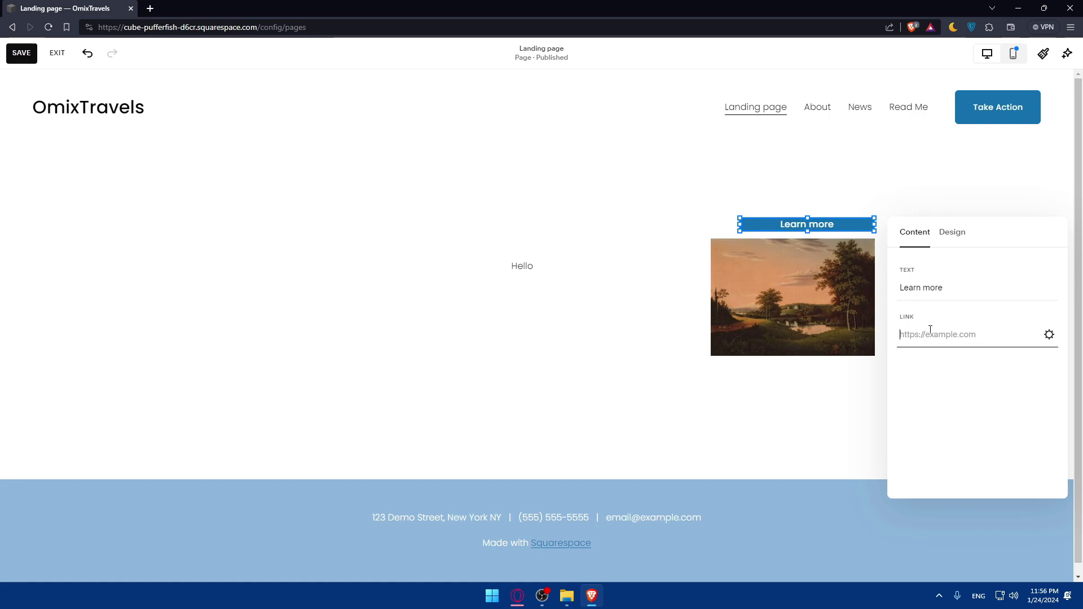
type("https://google.com")
left_click(963, 236)
left_click(959, 286)
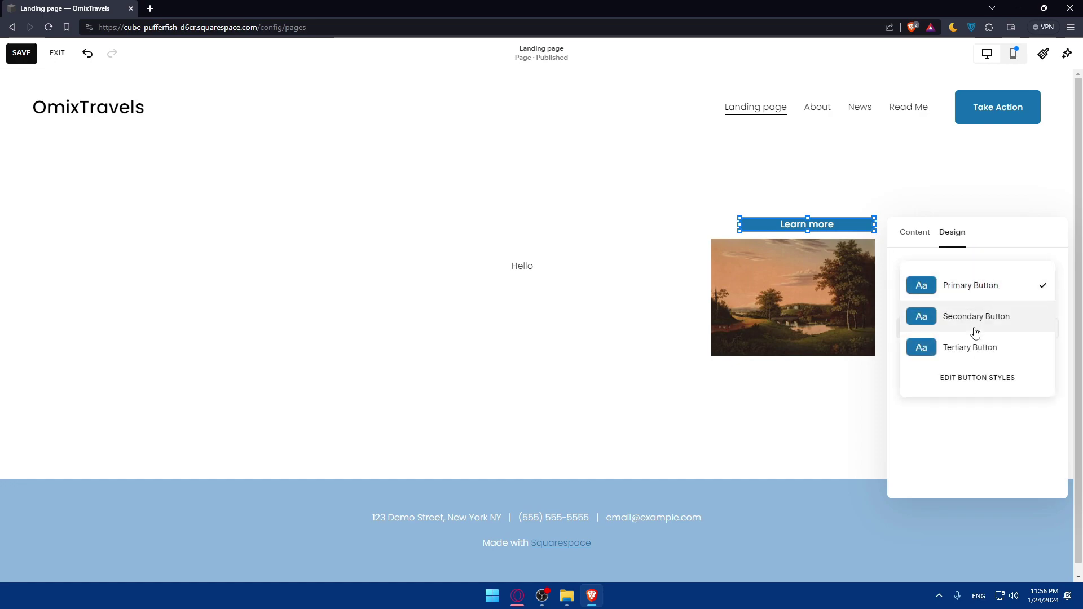
left_click(997, 298)
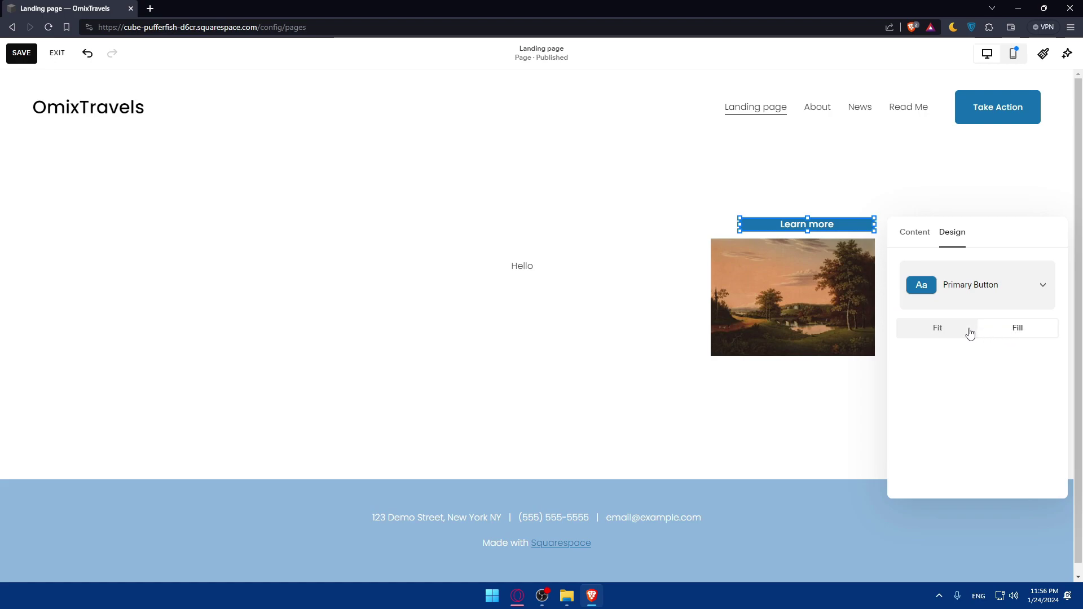
left_click(937, 330)
left_click(1010, 338)
left_click(957, 336)
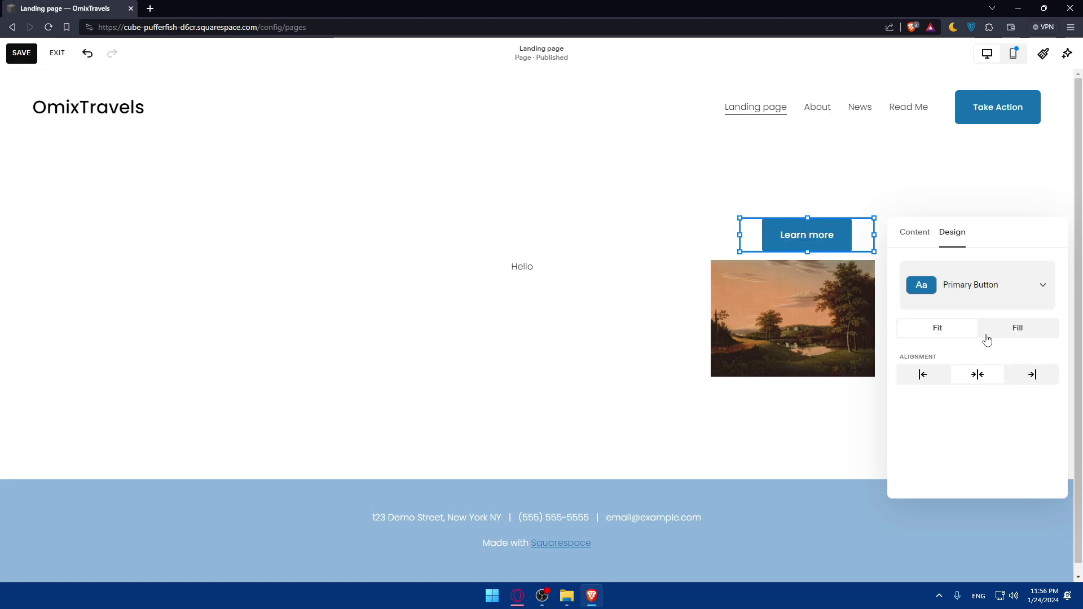
left_click(932, 377)
left_click(1046, 376)
left_click(974, 377)
left_click(749, 171)
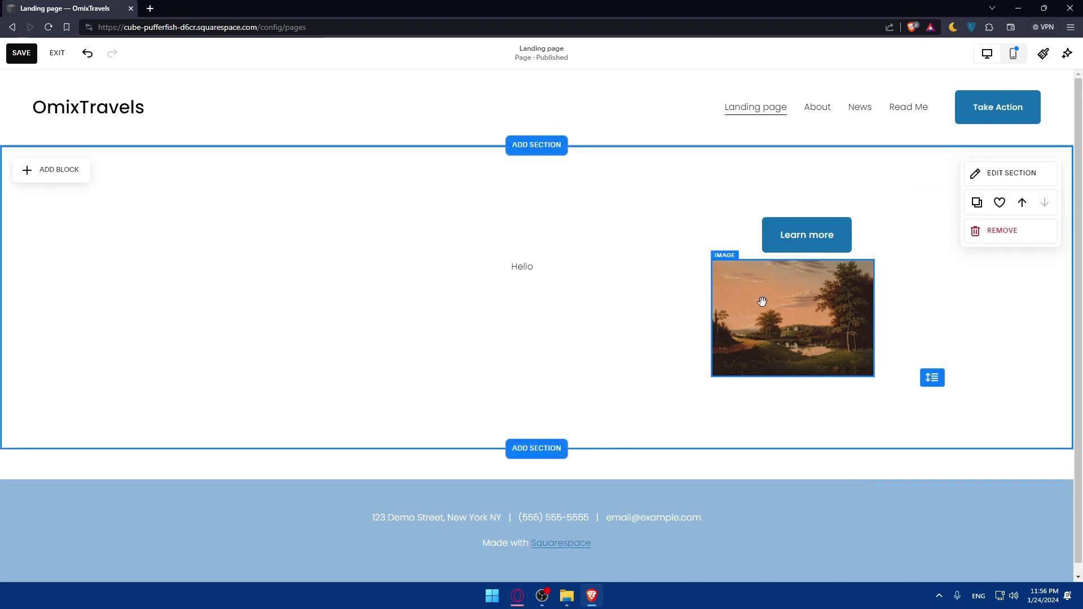
Step: Rearrange the Hello, image and button blocks, shrink the image and undo its accidental deletion
left_click_drag(764, 307, 690, 317)
left_click_drag(529, 263, 436, 227)
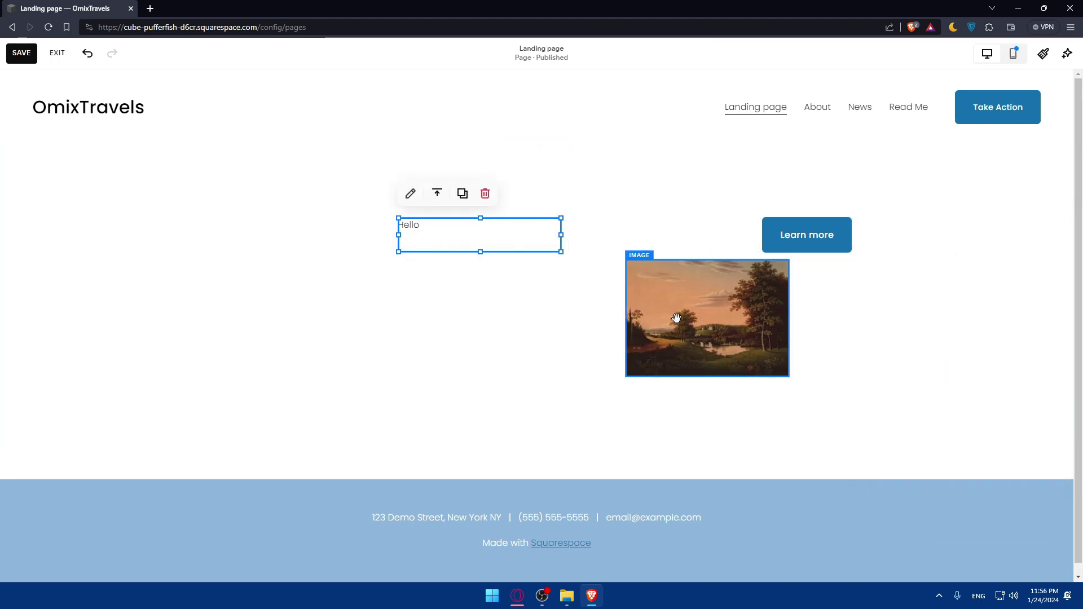
left_click_drag(687, 315, 464, 317)
left_click_drag(807, 236, 636, 318)
left_click(496, 315)
left_click_drag(560, 375, 532, 334)
left_click(508, 236)
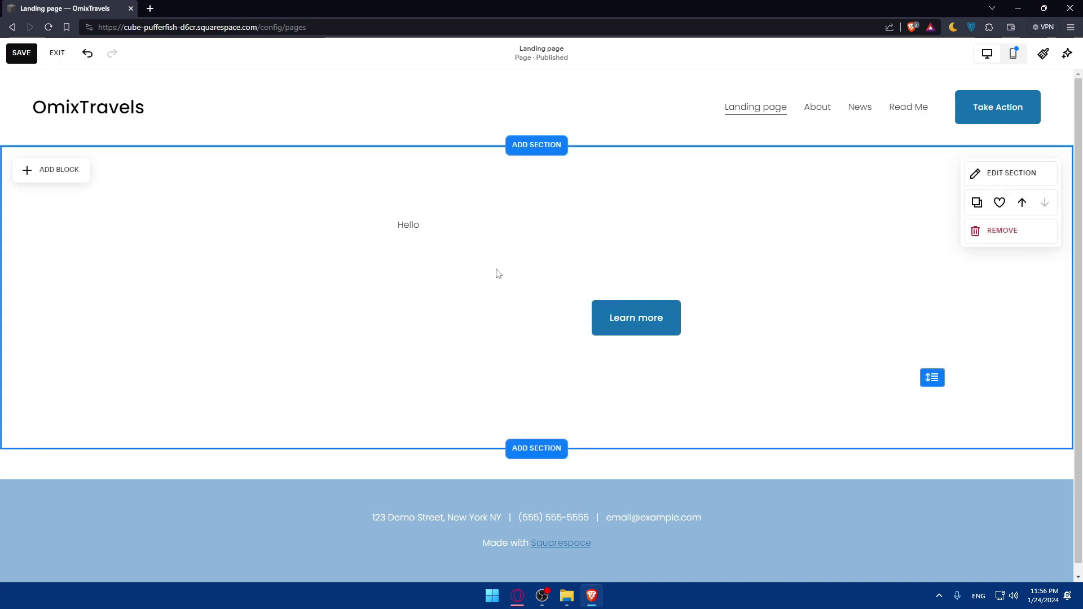
left_click(483, 241)
key("ctrl+z")
Step: Narrow the Hello text and stack the image, then the Learn more button, beneath it
left_click(549, 234)
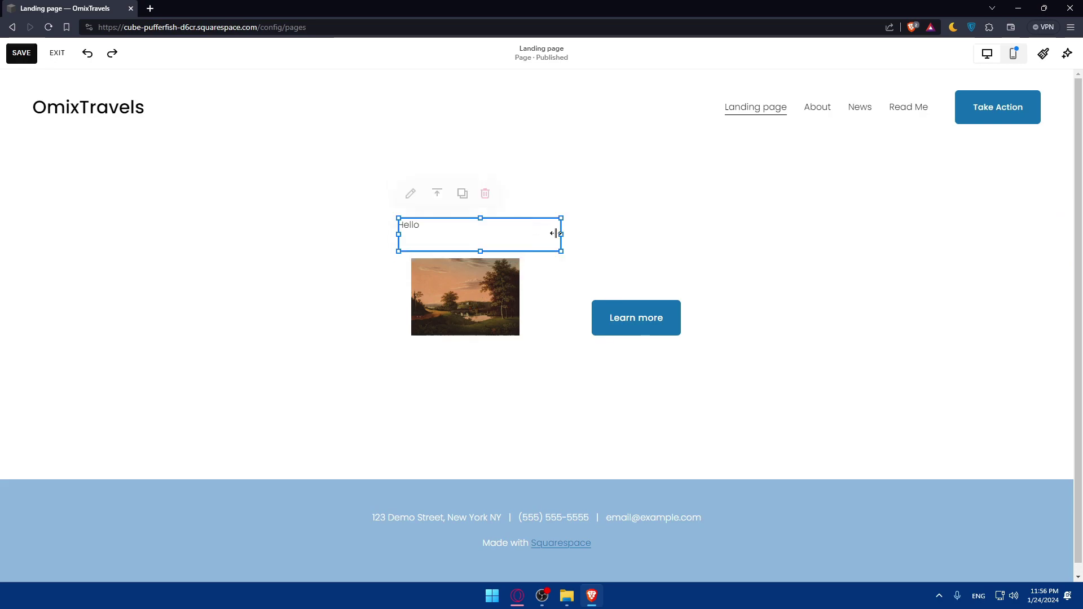
left_click_drag(563, 233, 414, 244)
left_click_drag(473, 295, 417, 295)
left_click_drag(643, 313, 414, 359)
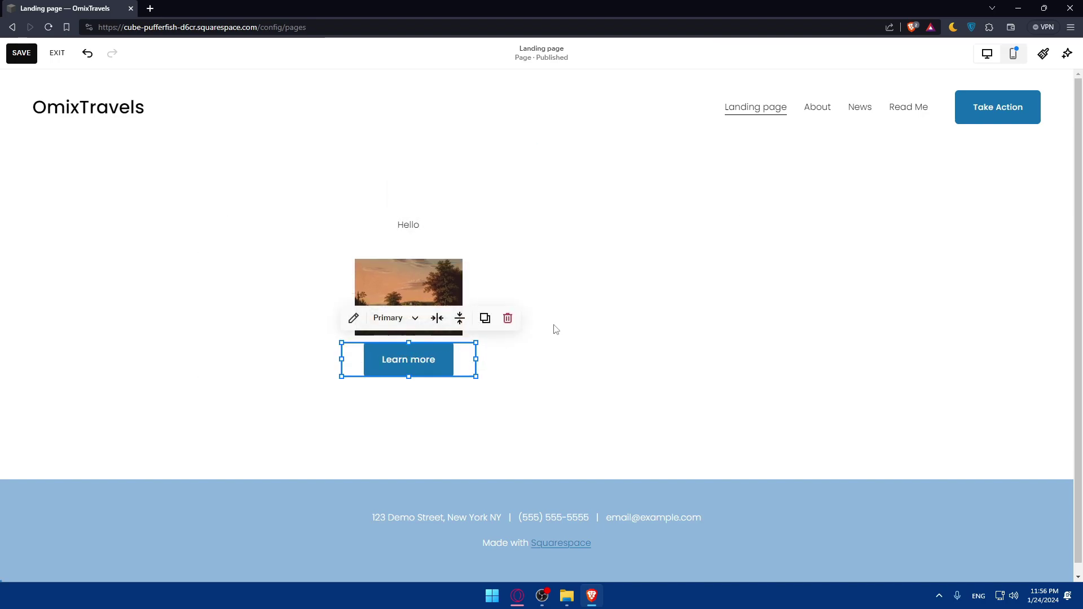
left_click(459, 210)
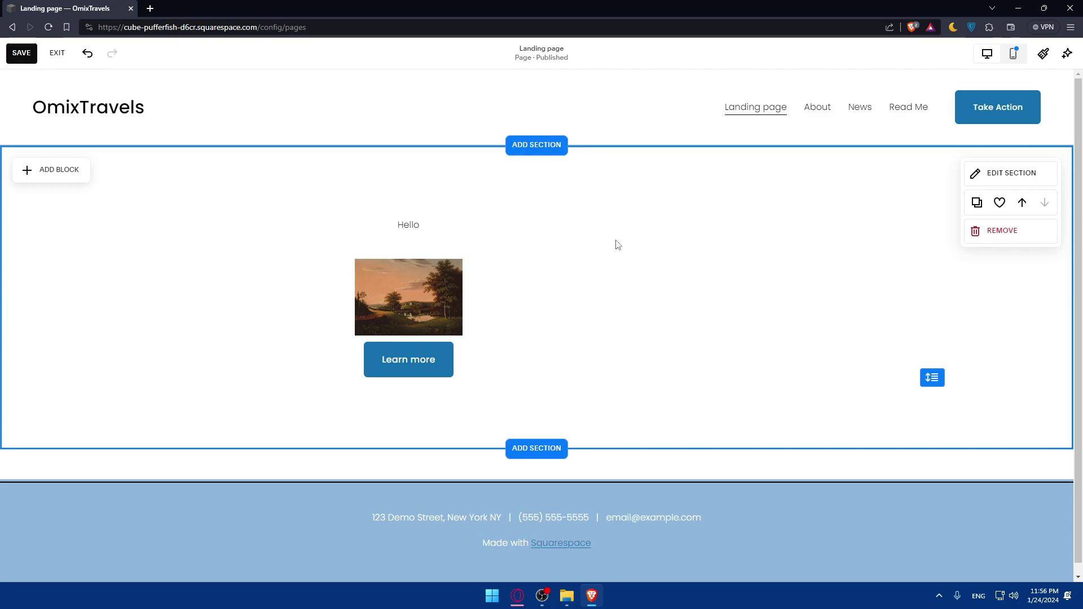
mouse_move(773, 109)
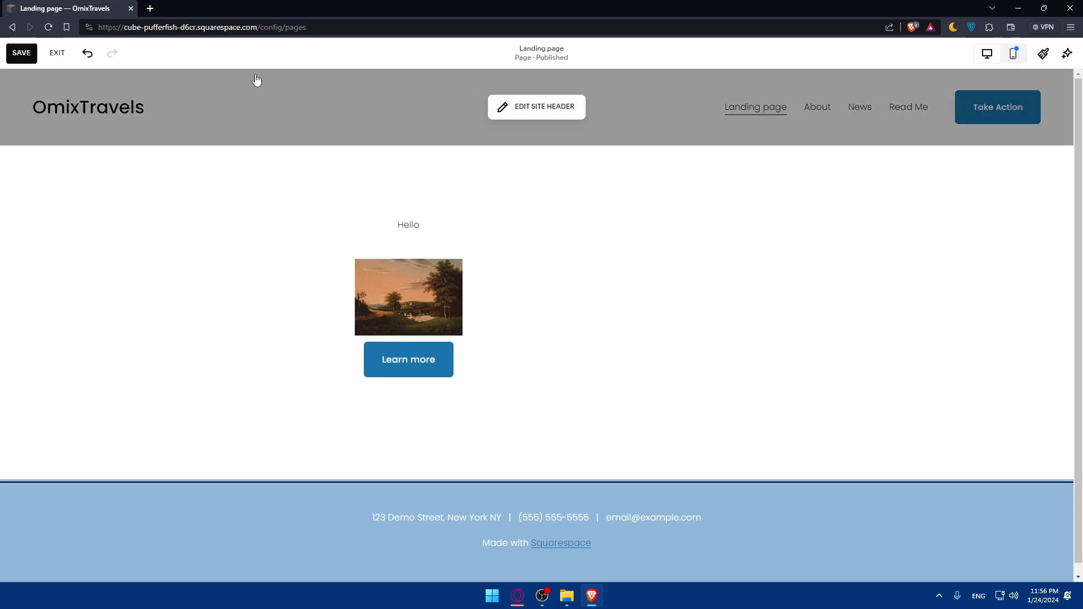
Step: Save the page, exit the editor, and try nesting Landing page under About in the navigation
left_click(22, 53)
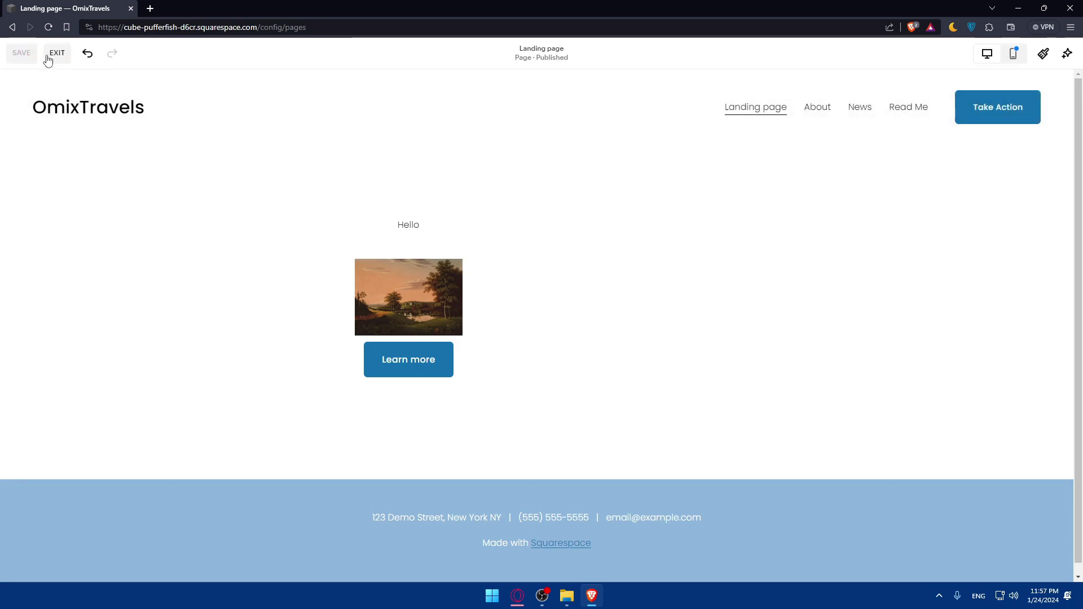
left_click(56, 53)
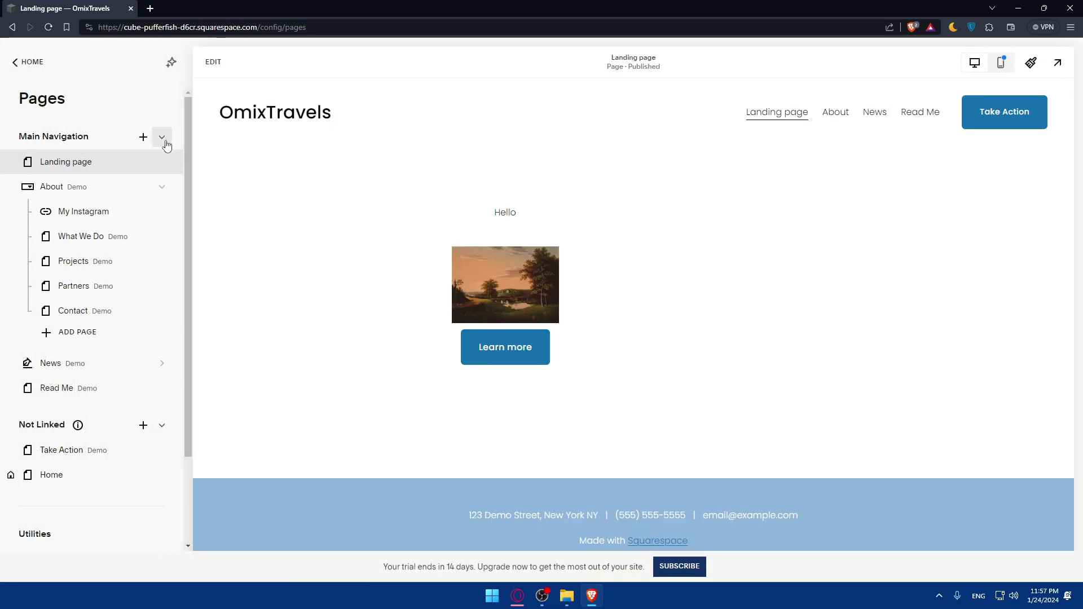
left_click_drag(70, 165, 85, 213)
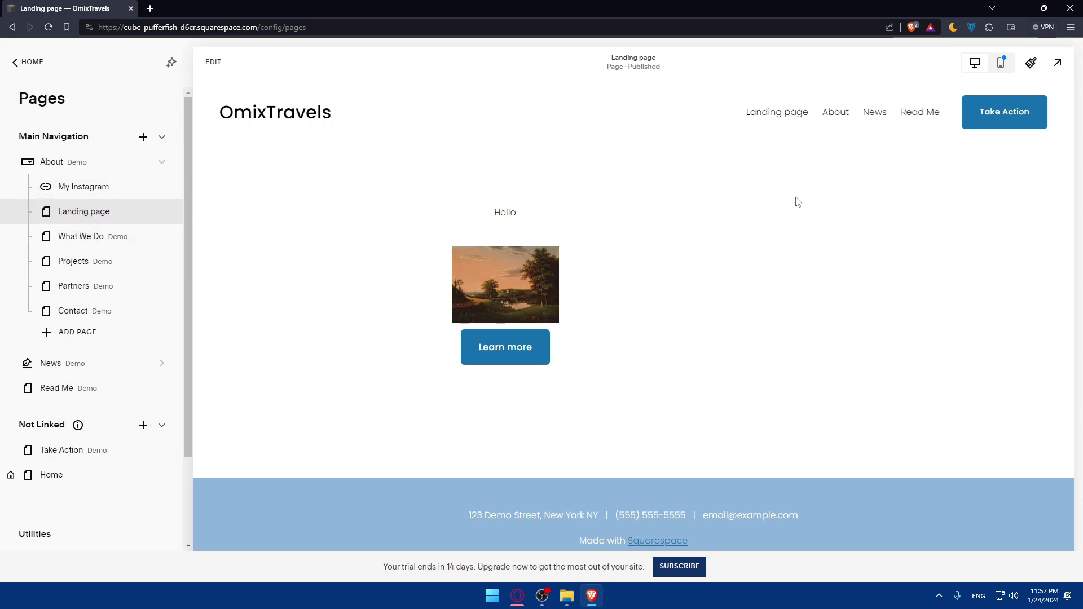
mouse_move(840, 116)
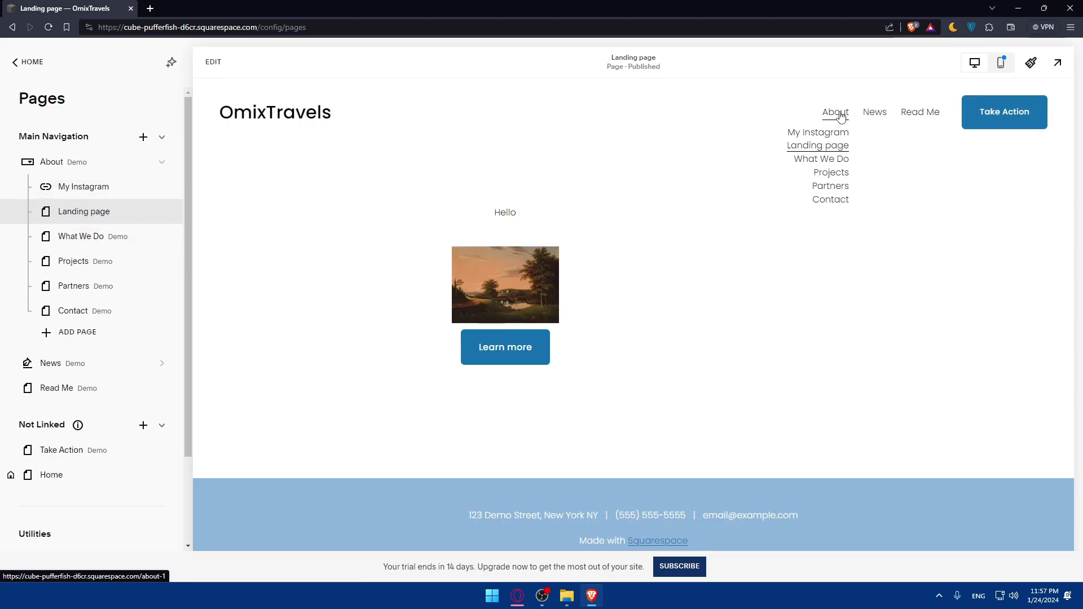
left_click(826, 145)
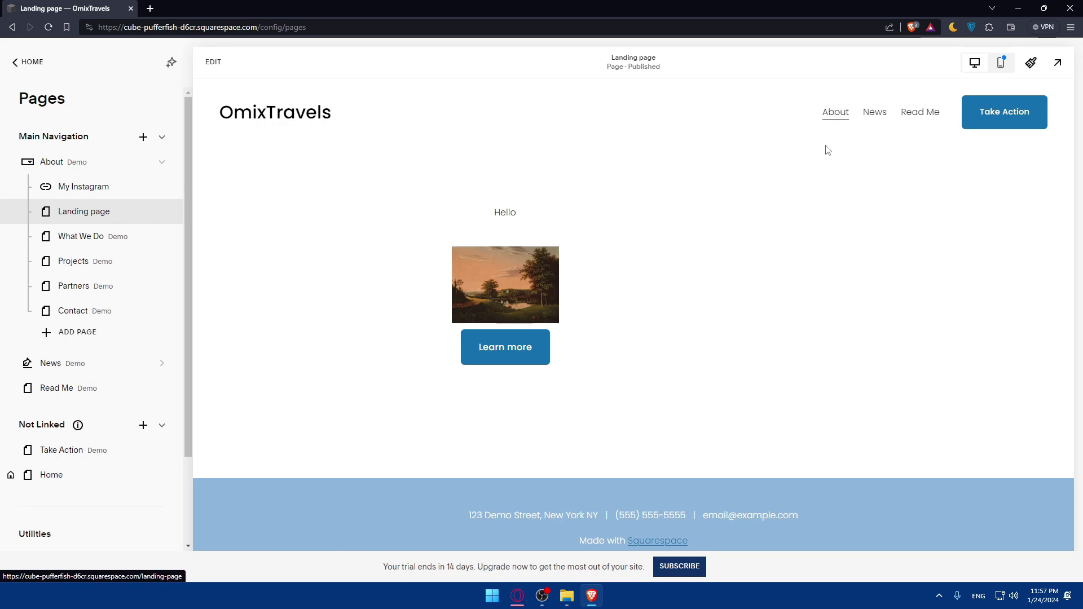
mouse_move(826, 146)
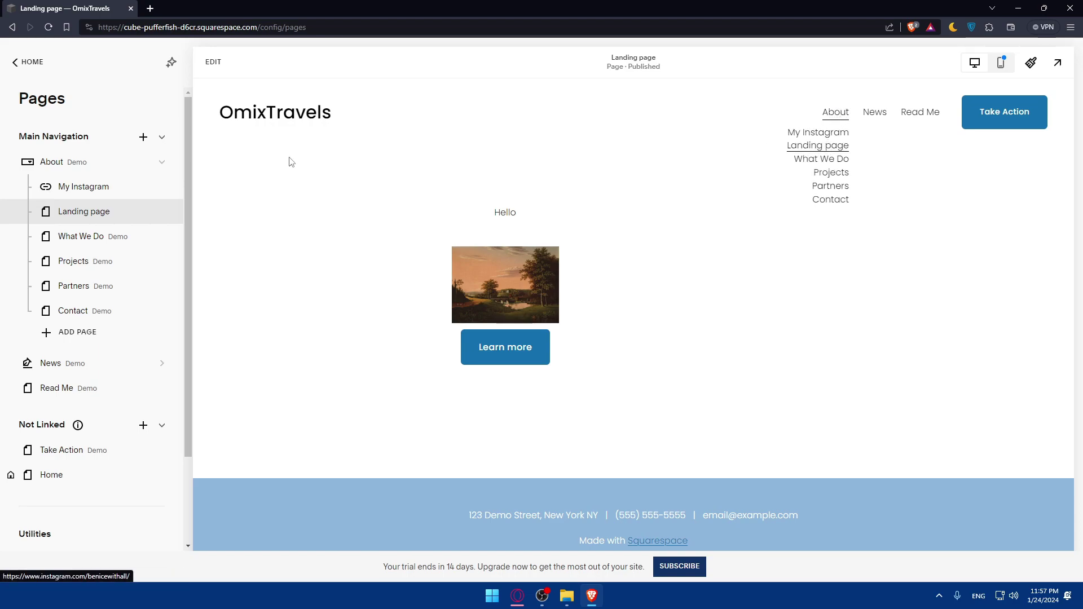
left_click(831, 174)
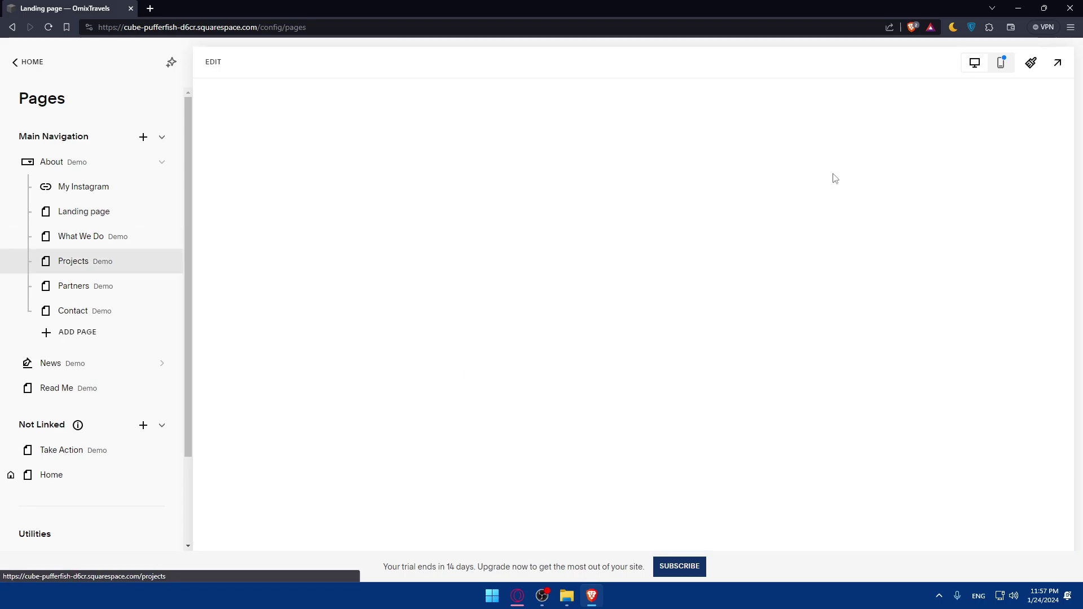
Step: Move Landing page to the top of Main Navigation and open it from the site header
scroll(672, 220, "down", 8)
scroll(672, 220, "up", 8)
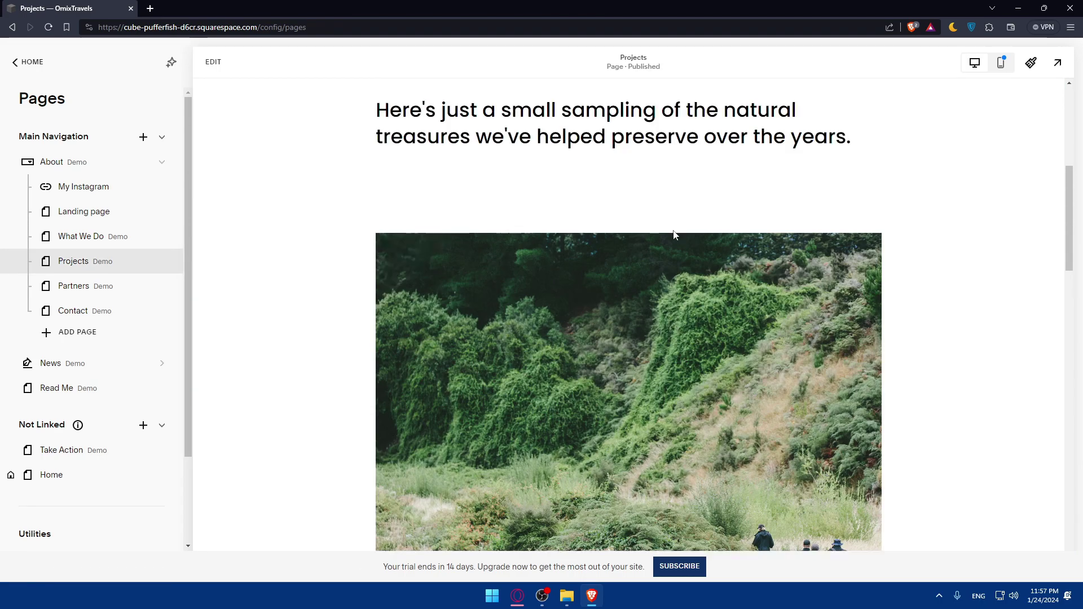
left_click_drag(92, 224, 85, 161)
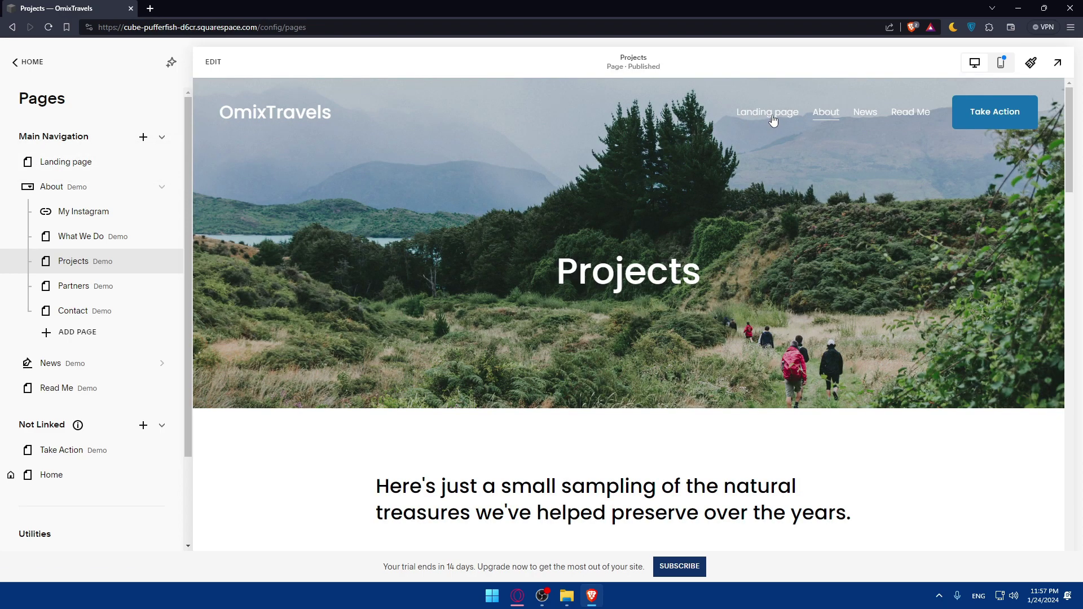
left_click(765, 119)
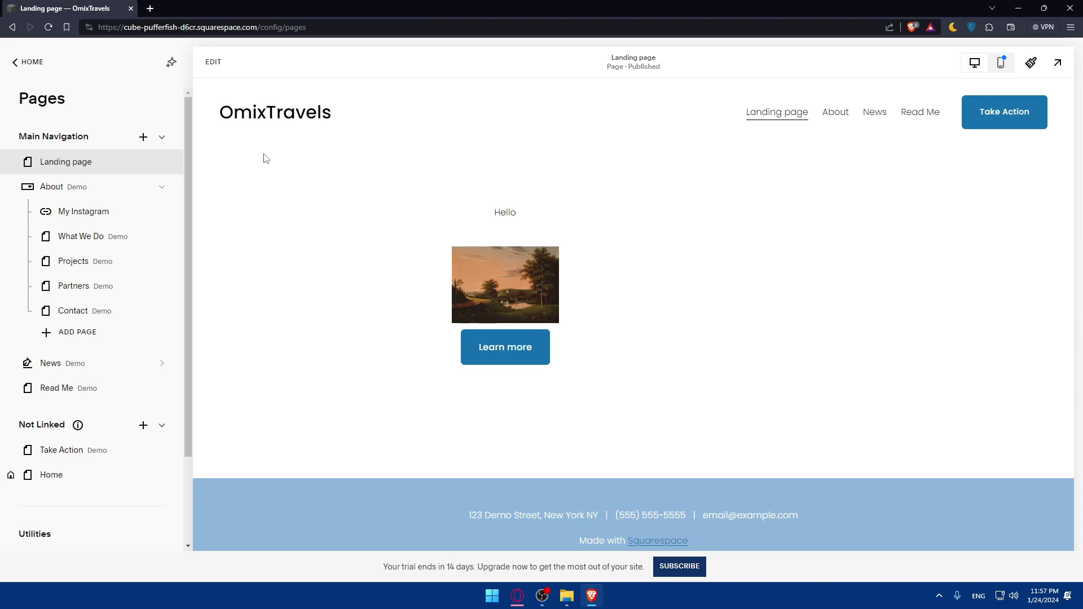
Step: Insert a Form block right of the Hello and button column, and open its settings
left_click(213, 61)
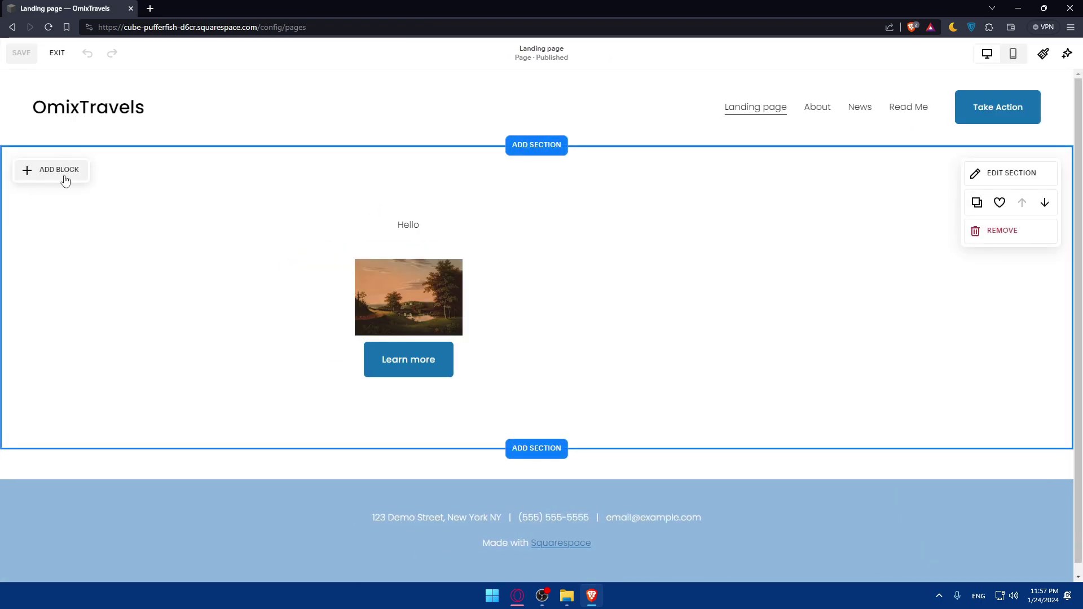
left_click(65, 171)
type("form")
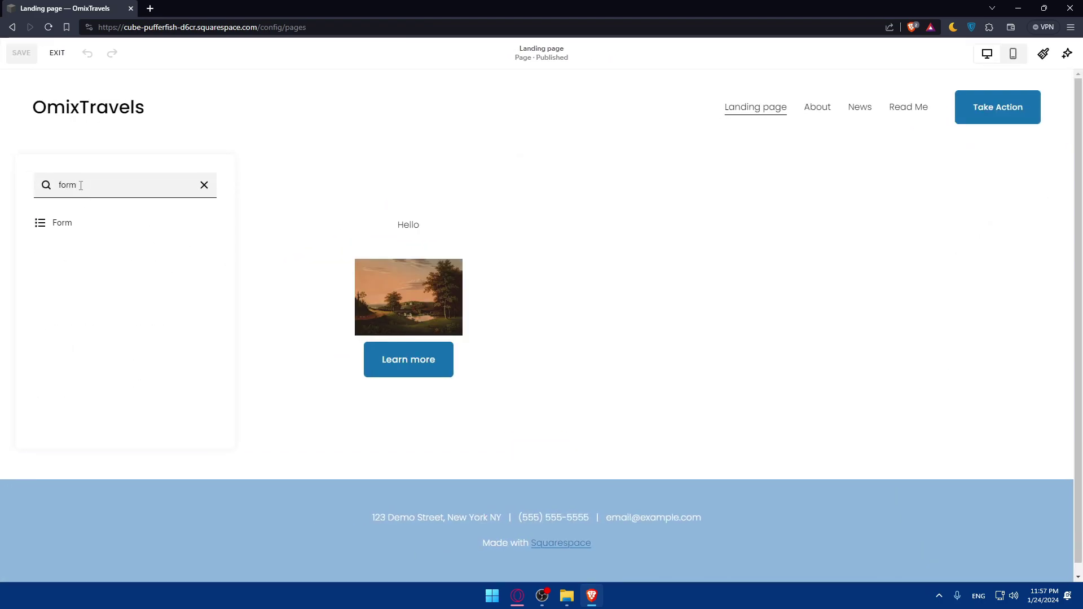
left_click(62, 222)
left_click_drag(293, 273, 660, 235)
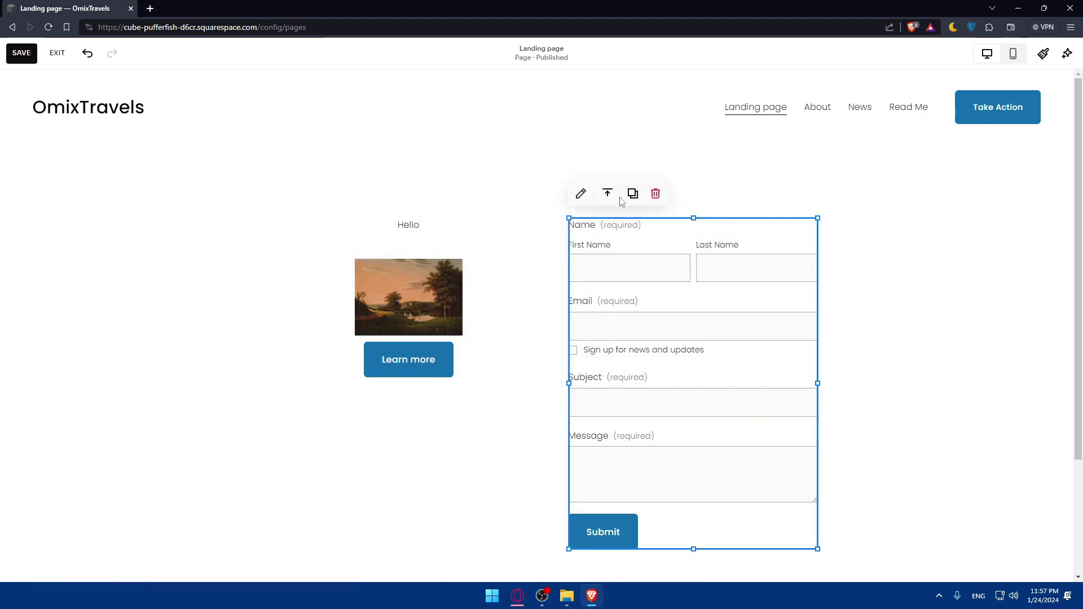
left_click(580, 193)
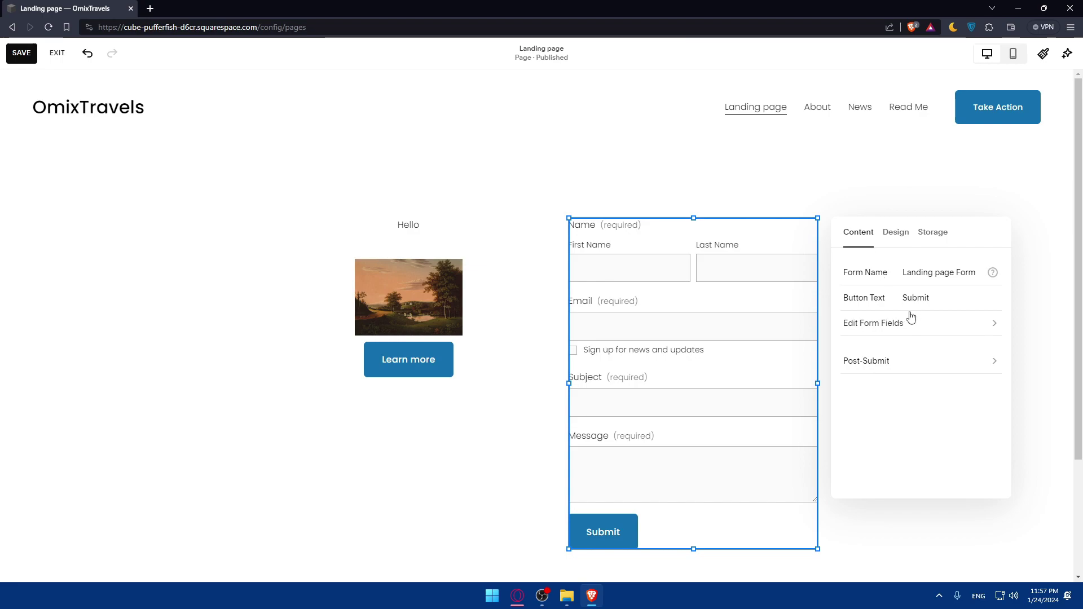
Step: Review the form's Storage, reCAPTCHA, Additional Storage and Email settings
left_click(875, 276)
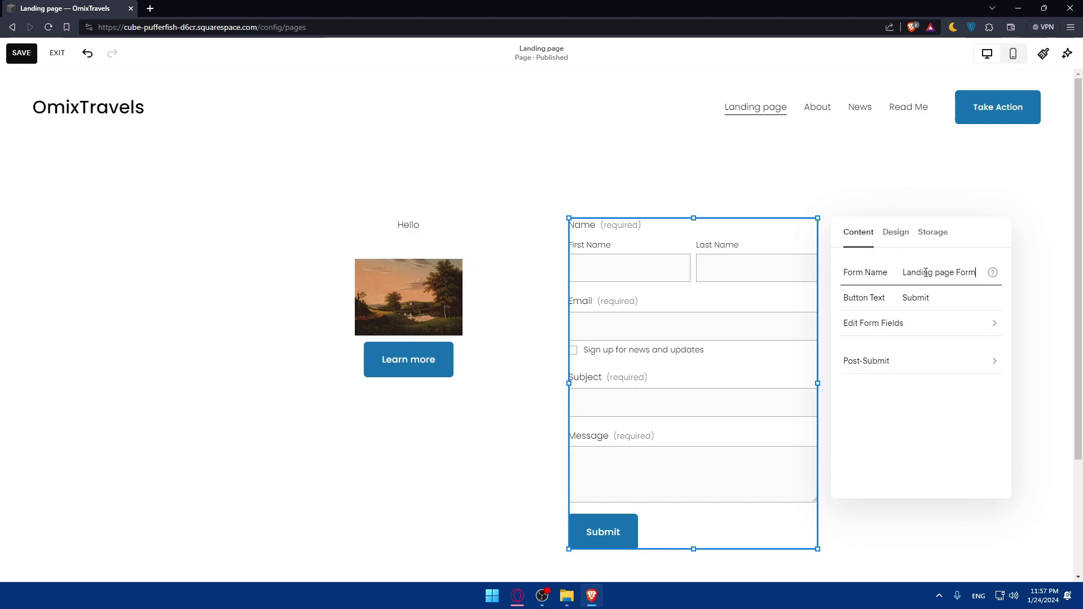
left_click(896, 233)
left_click(931, 234)
left_click(857, 235)
left_click(931, 233)
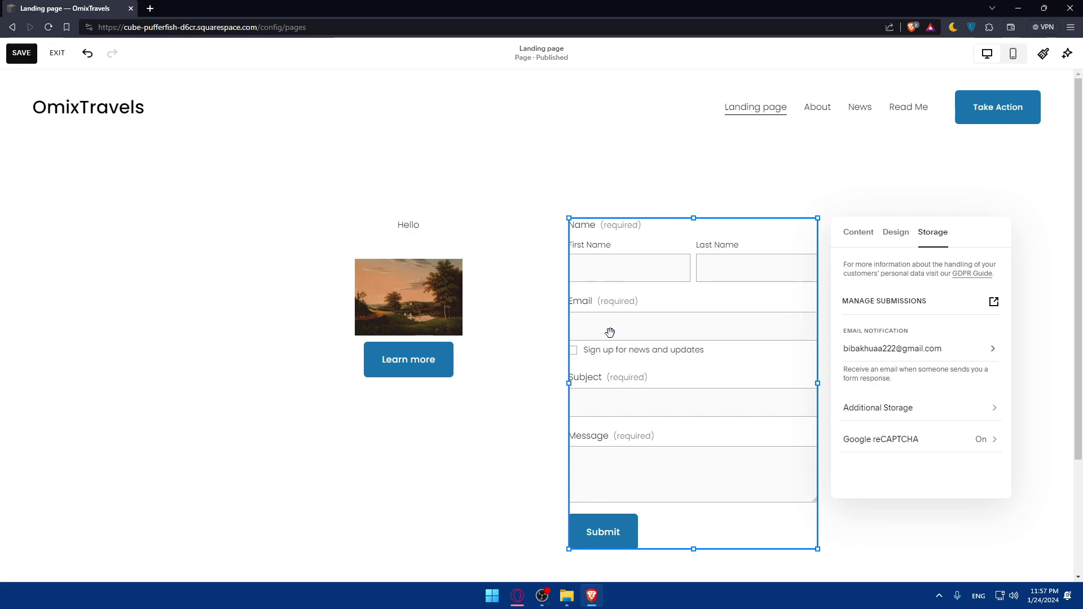
left_click(909, 438)
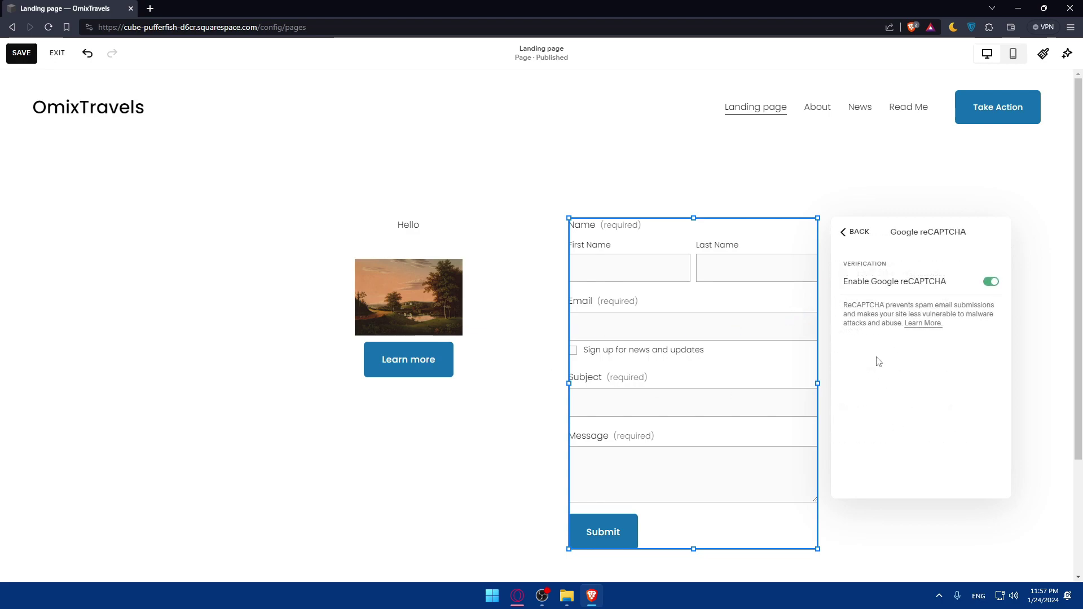
left_click(849, 236)
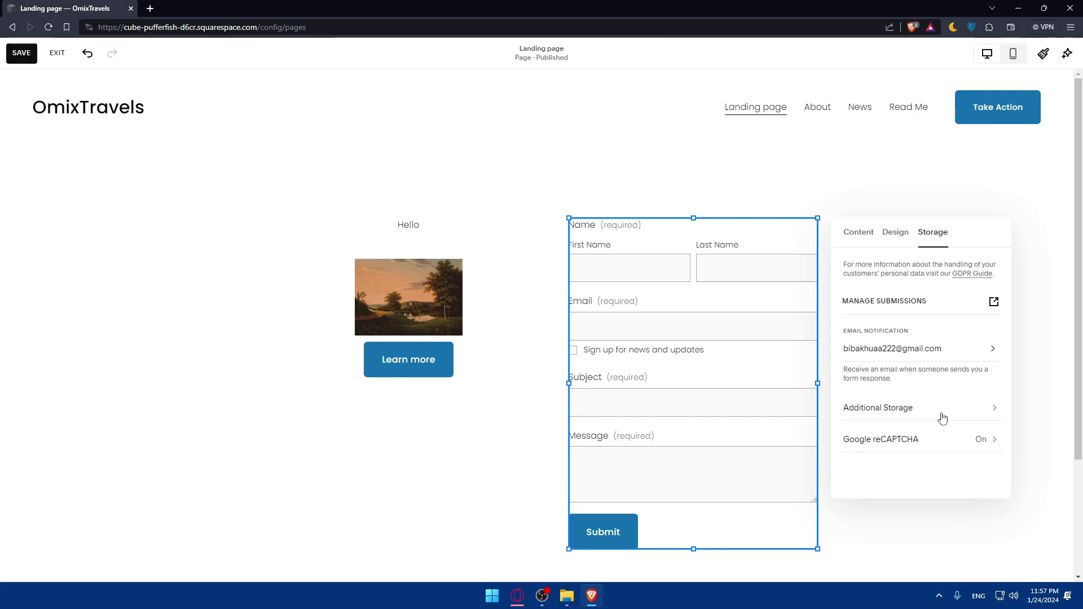
left_click(941, 416)
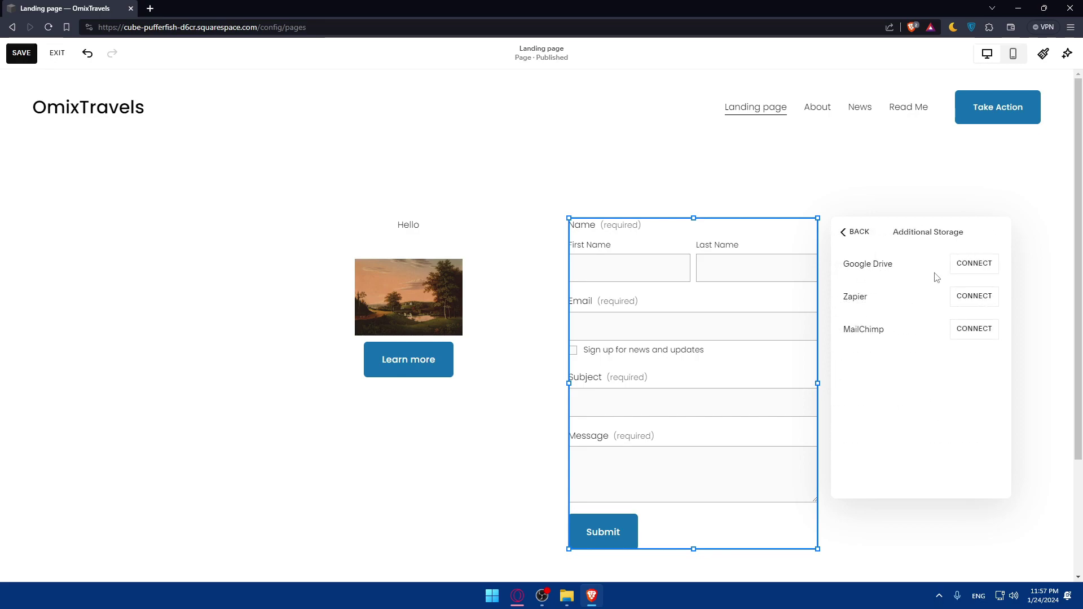
left_click(853, 233)
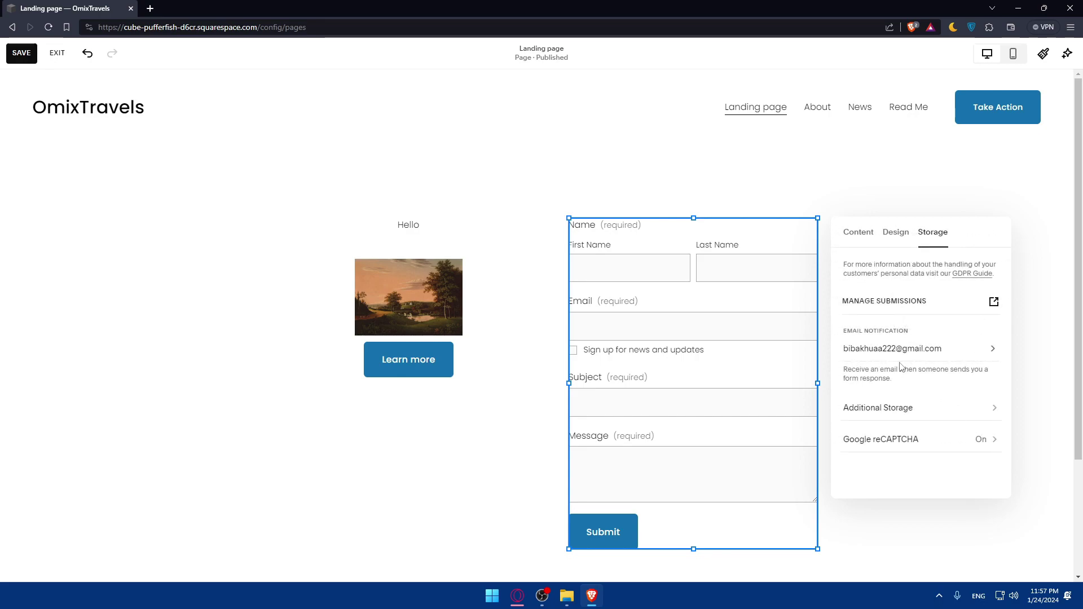
left_click(935, 348)
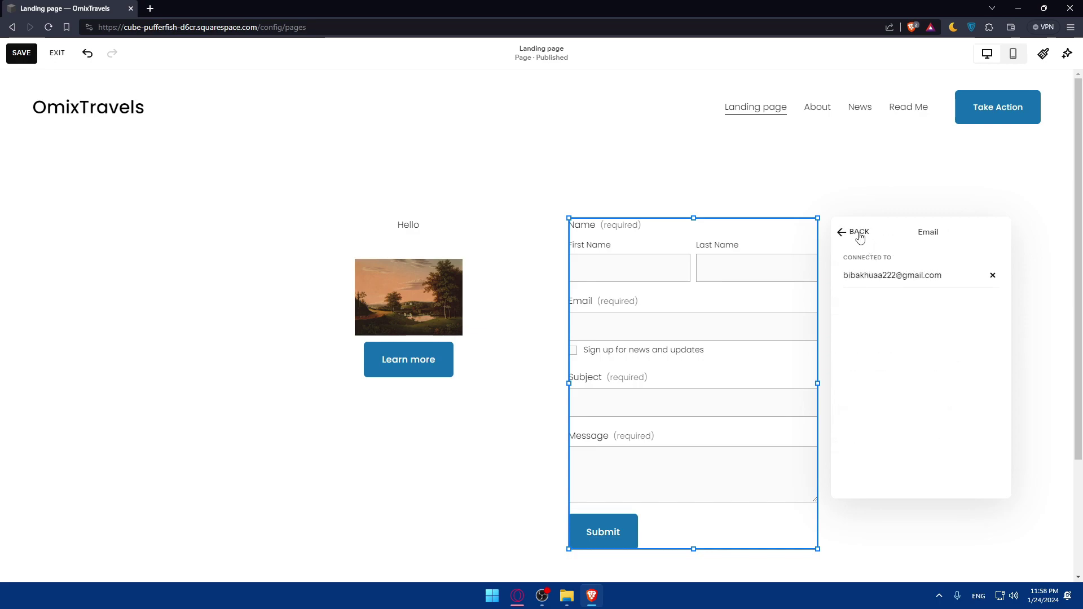
left_click(858, 233)
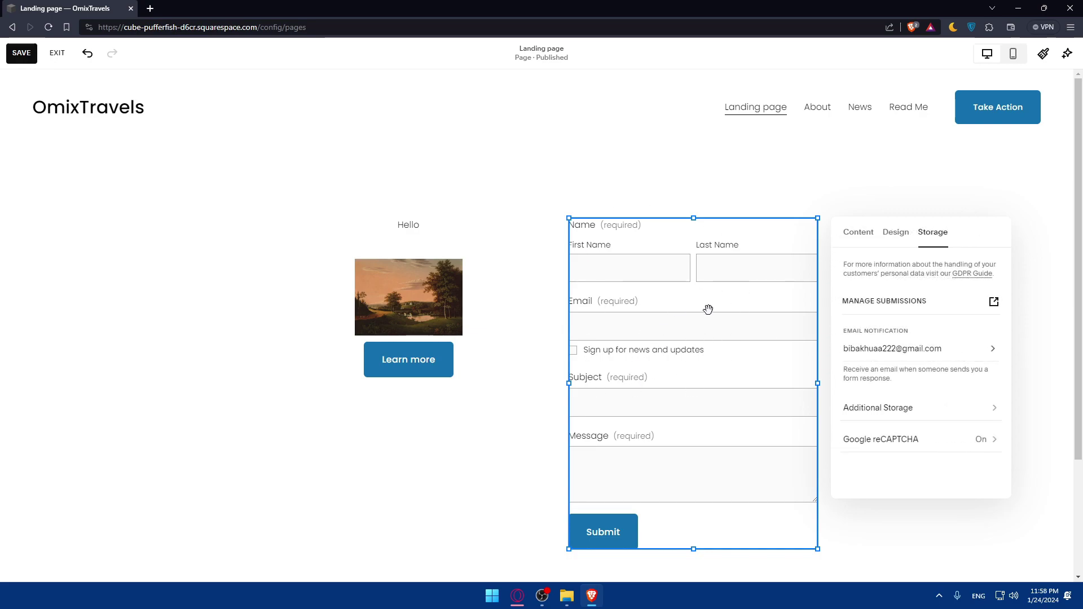
Step: Switch the form to a style with grey filled, outlined input fields
left_click(894, 233)
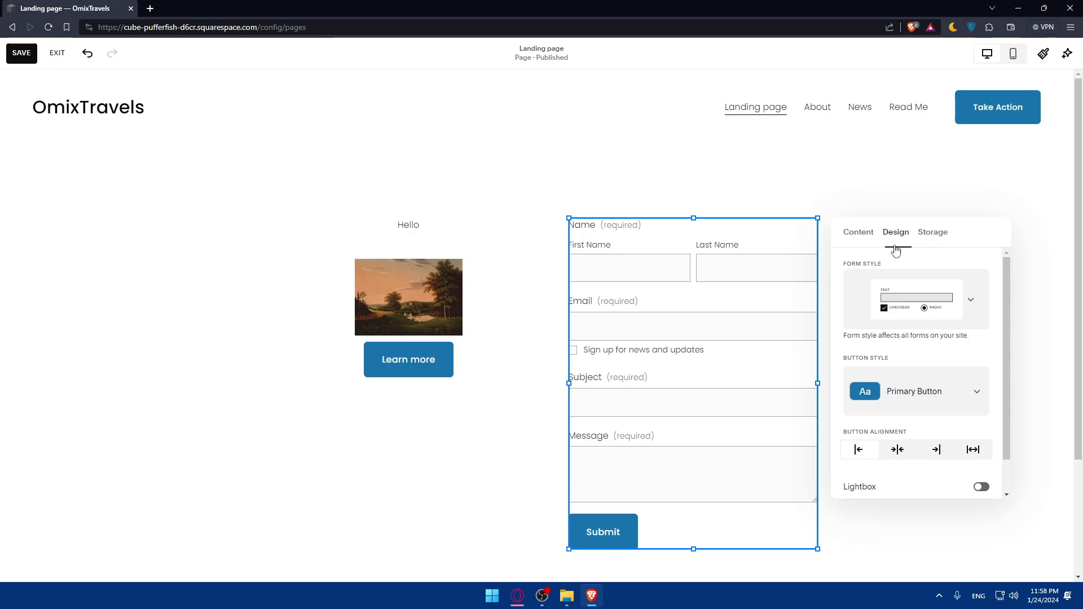
left_click(934, 305)
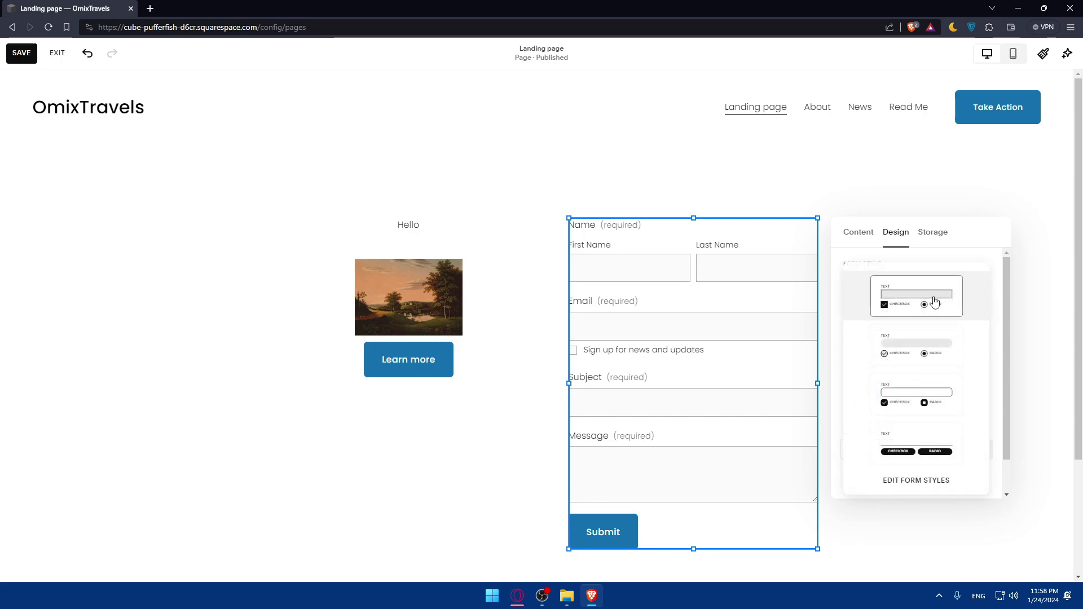
left_click(863, 233)
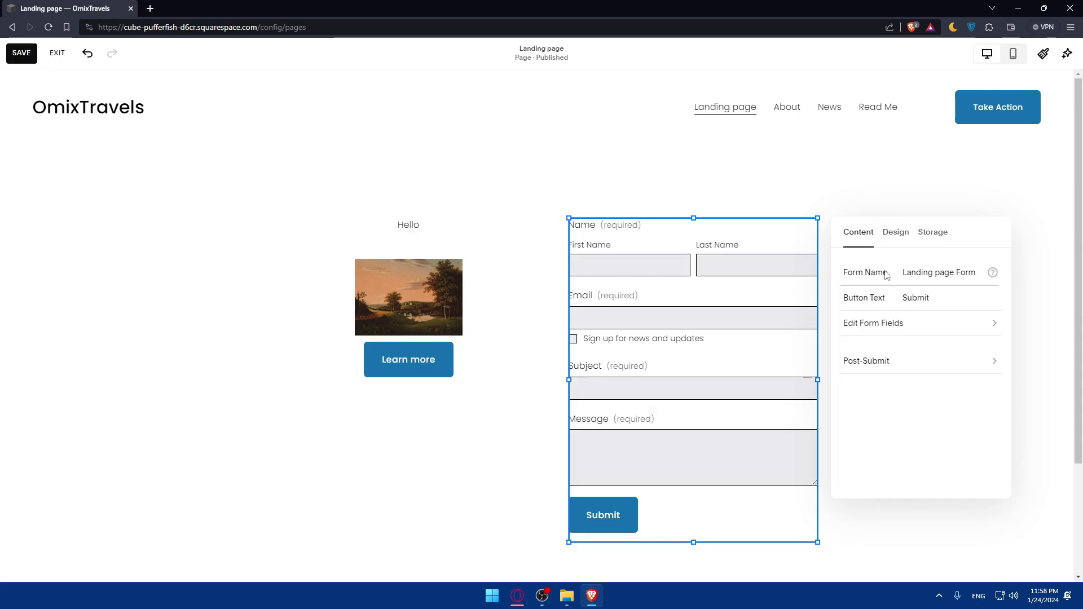
Step: Rename the form to 'Form', change its button text to 'Done', and open the field list
left_click(970, 275)
key("BackSpace")
key("BackSpace")
key("BackSpace")
key("BackSpace")
key("BackSpace")
key("BackSpace")
key("BackSpace")
key("BackSpace")
key("BackSpace")
key("BackSpace")
key("BackSpace")
key("BackSpace")
key("BackSpace")
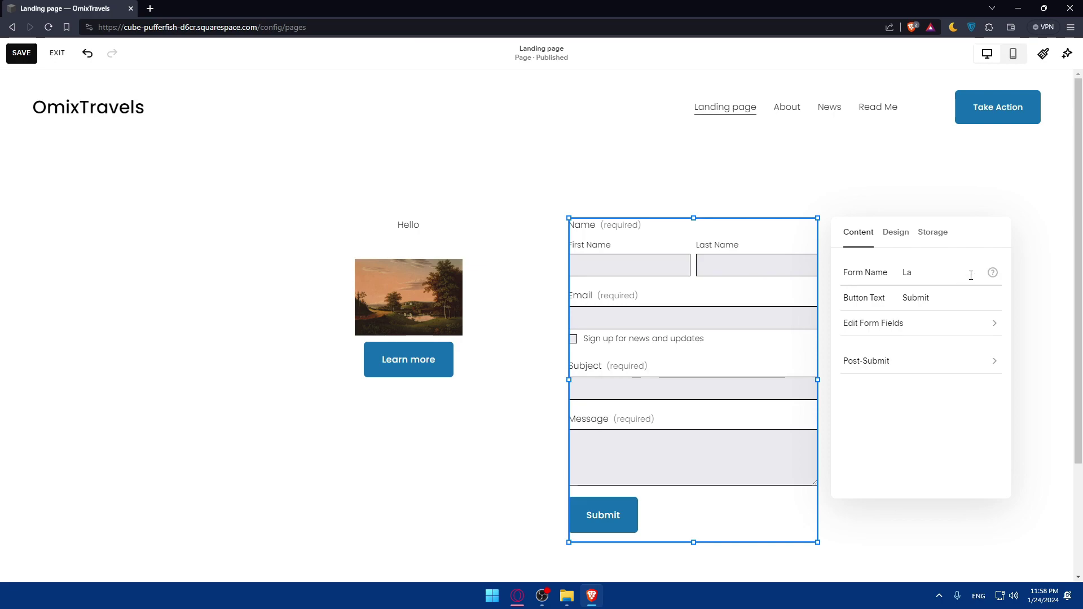
key("BackSpace")
type("FROM")
key("BackSpace")
double_click(959, 299)
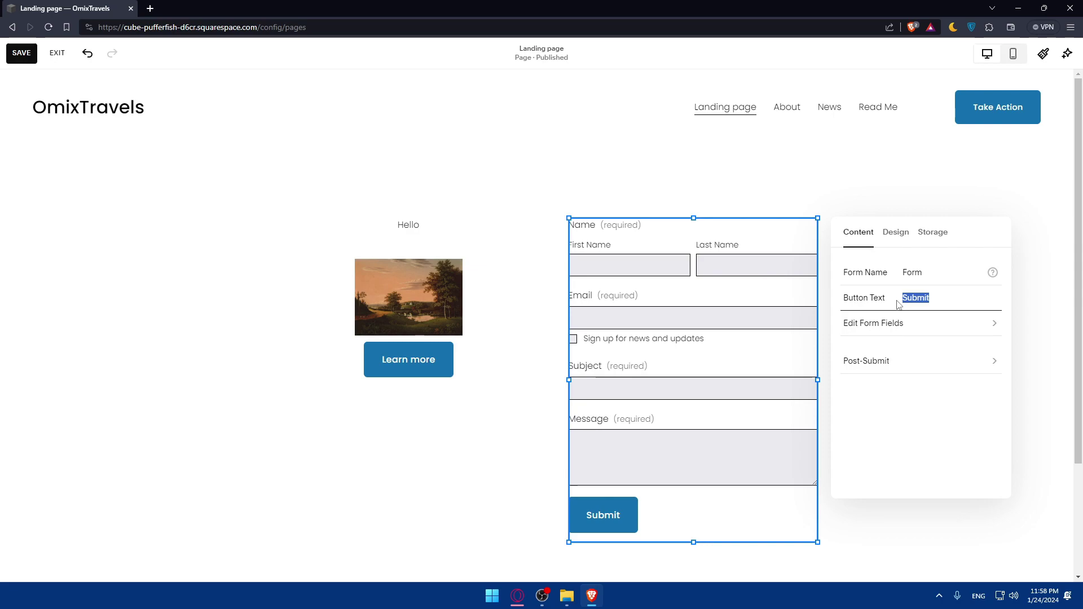
type("Don")
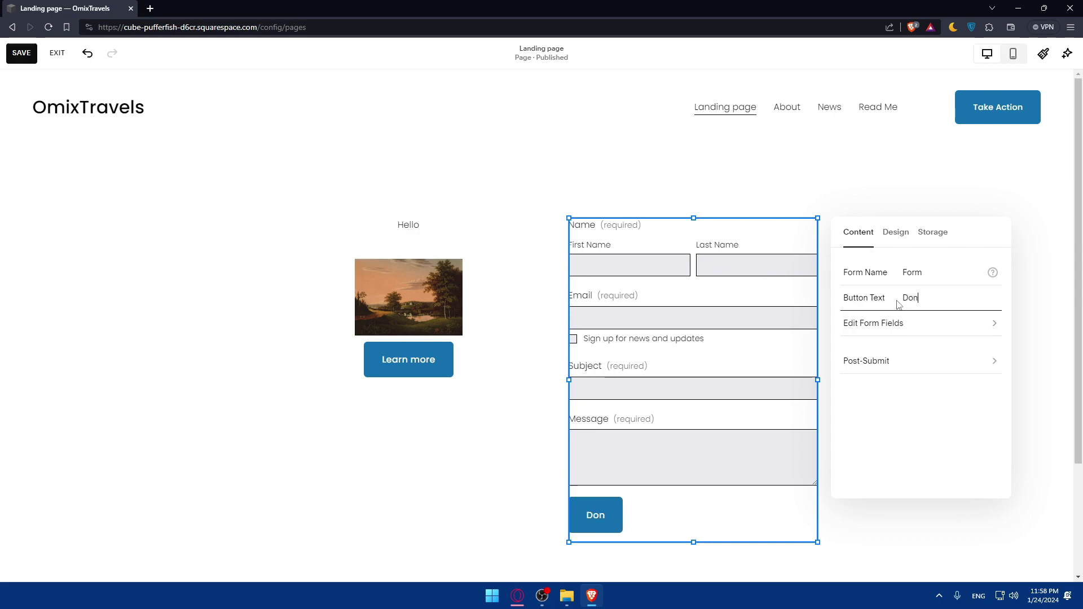
type("e")
left_click(920, 331)
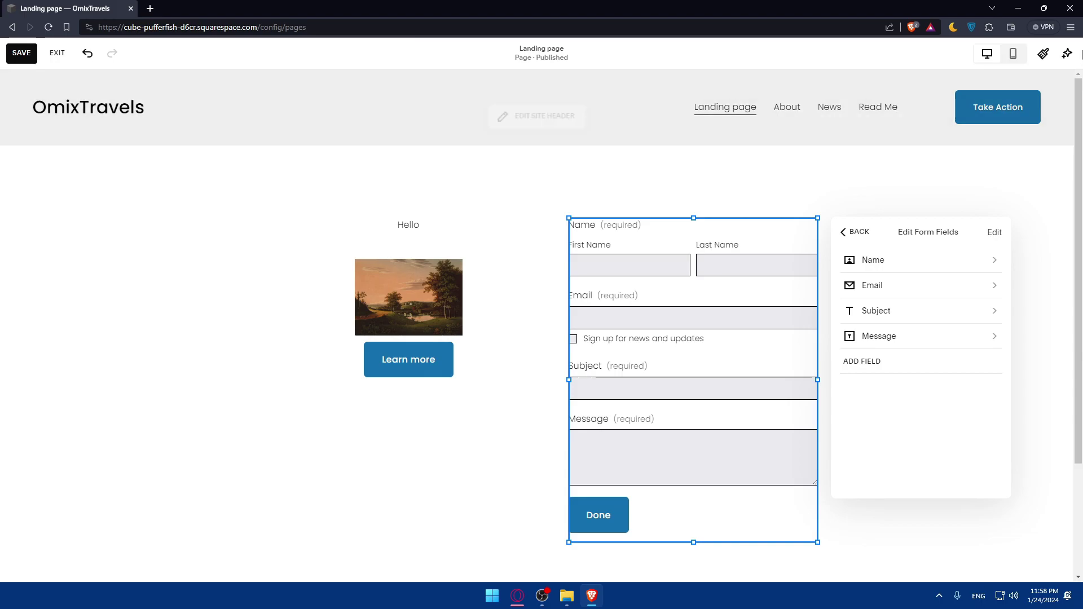
Step: In mobile view, centre the Learn more button under the image and save the page
scroll(578, 332, "down", 2)
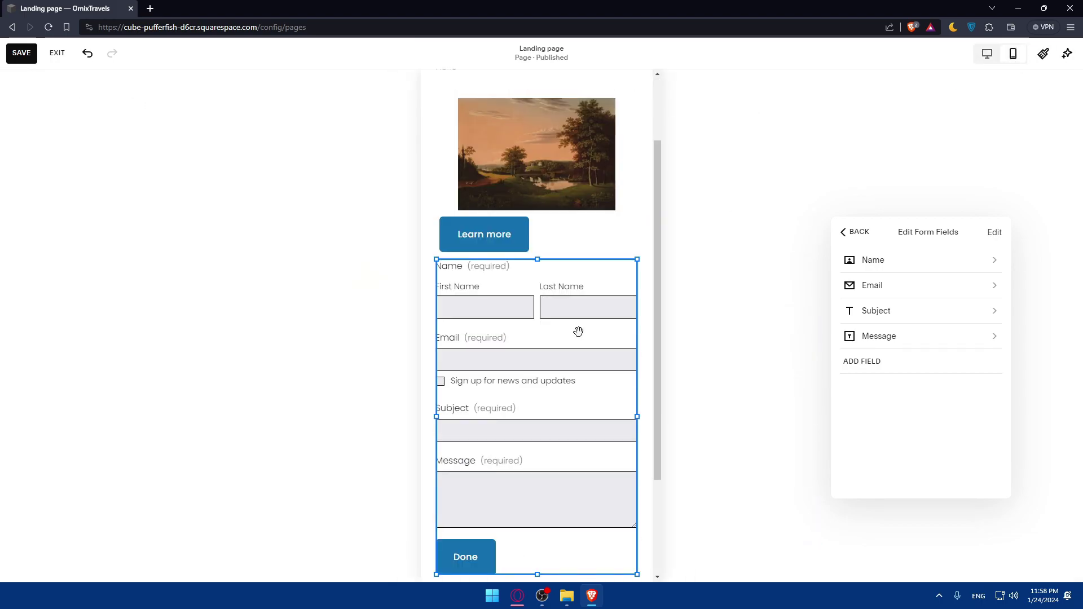
scroll(568, 338, "up", 2)
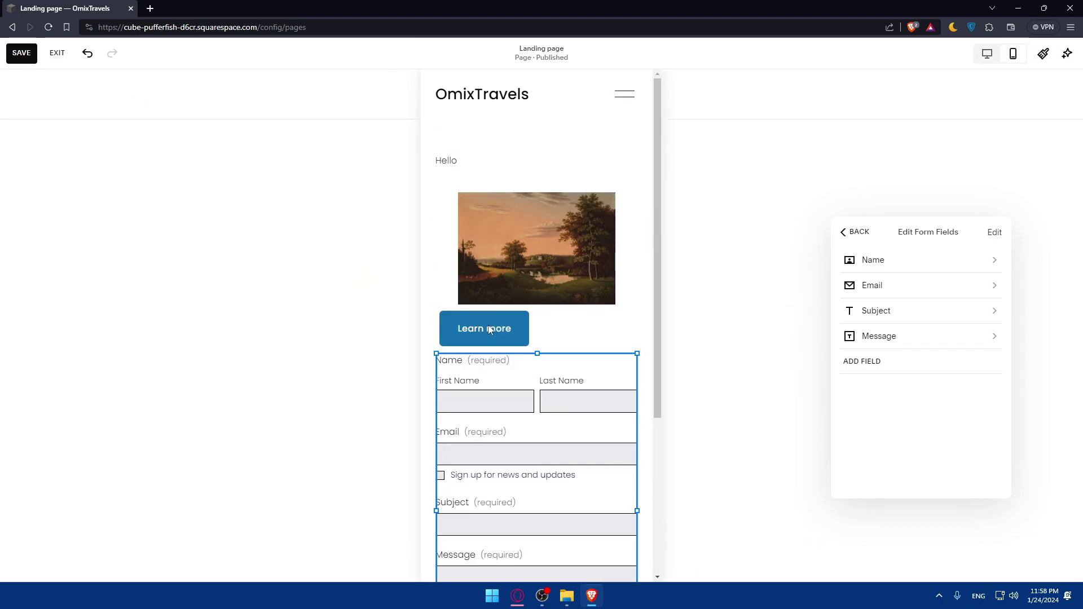
left_click(490, 330)
left_click_drag(502, 329, 569, 334)
left_click(618, 312)
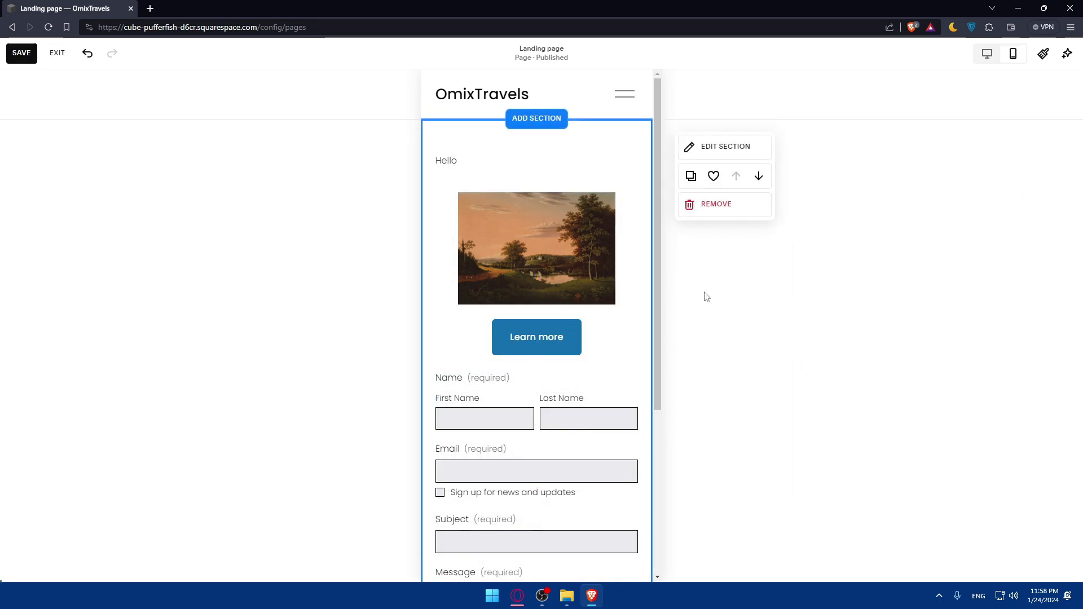
left_click(21, 53)
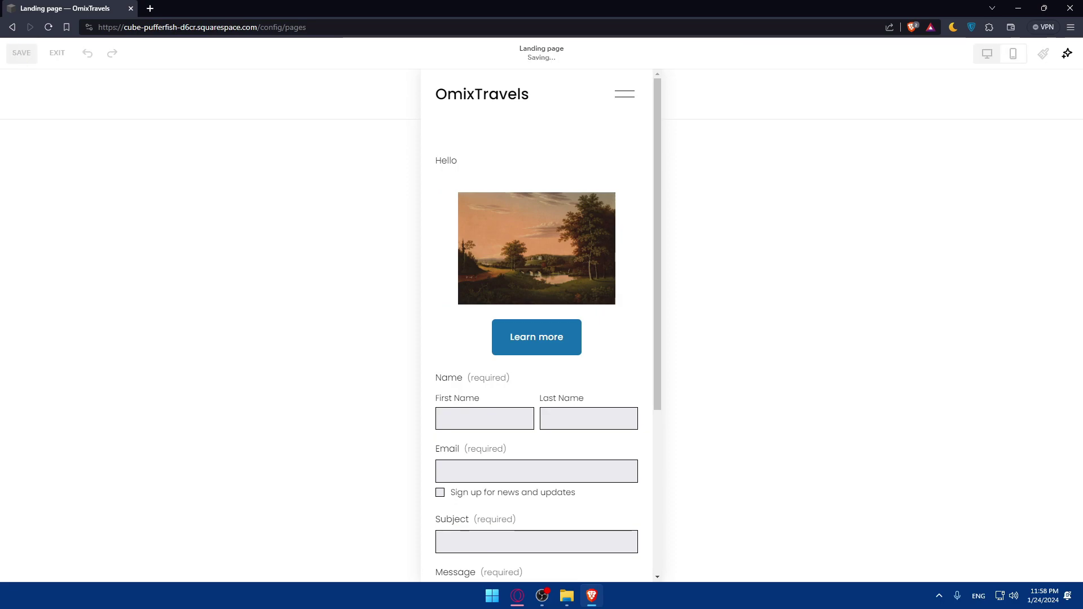